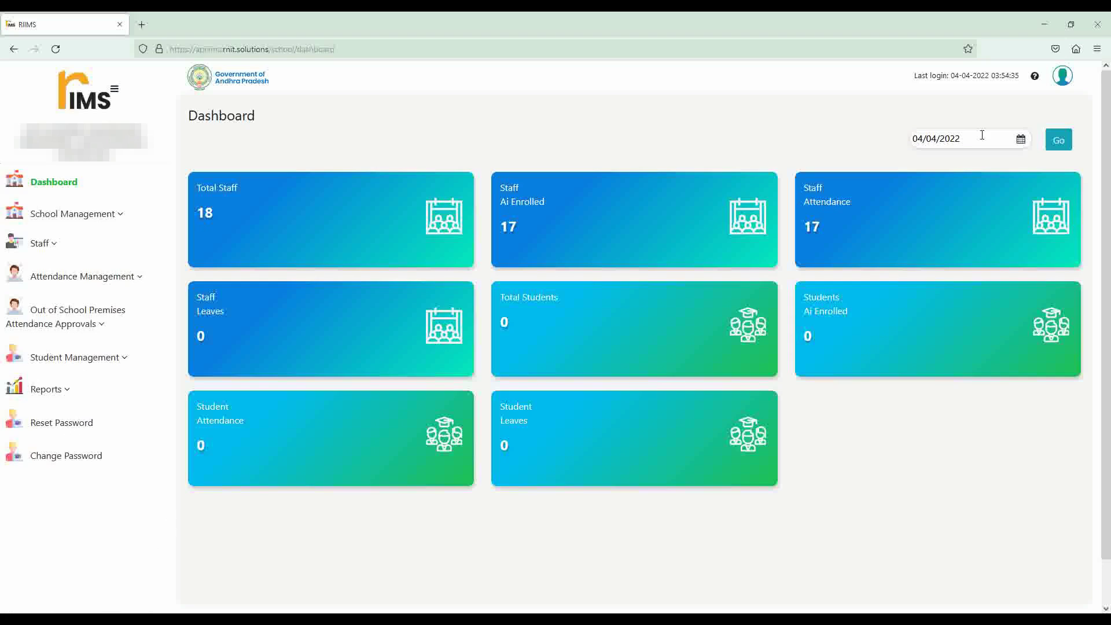
pyautogui.click(1061, 78)
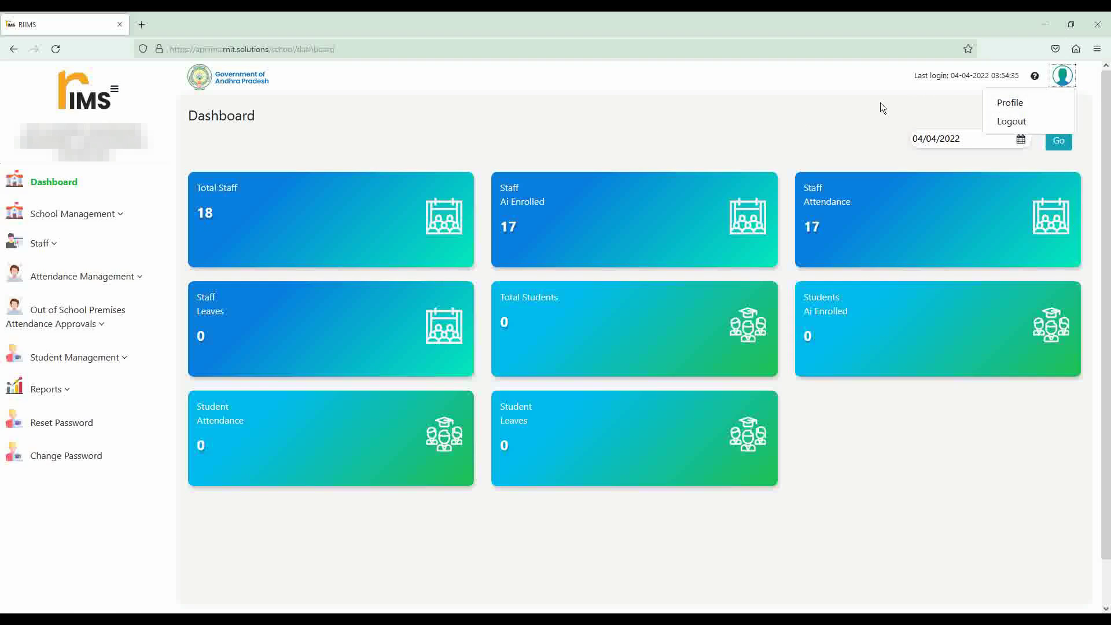
pyautogui.click(928, 90)
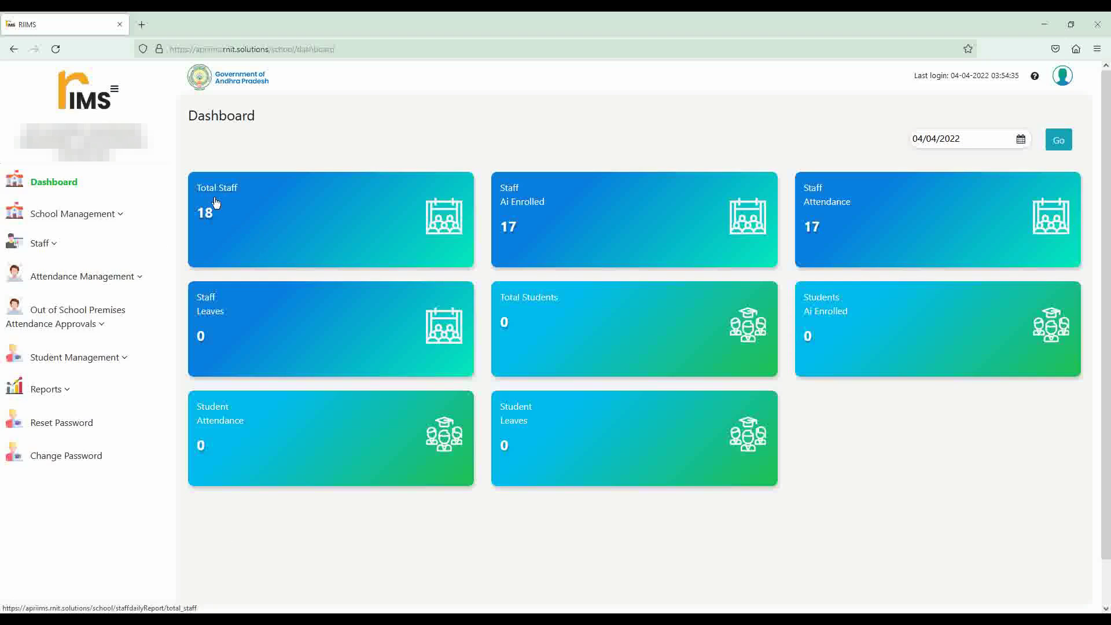
# View the daily attendance report for Total Staff from the dashboard, and return to the dashboard
pyautogui.click(255, 213)
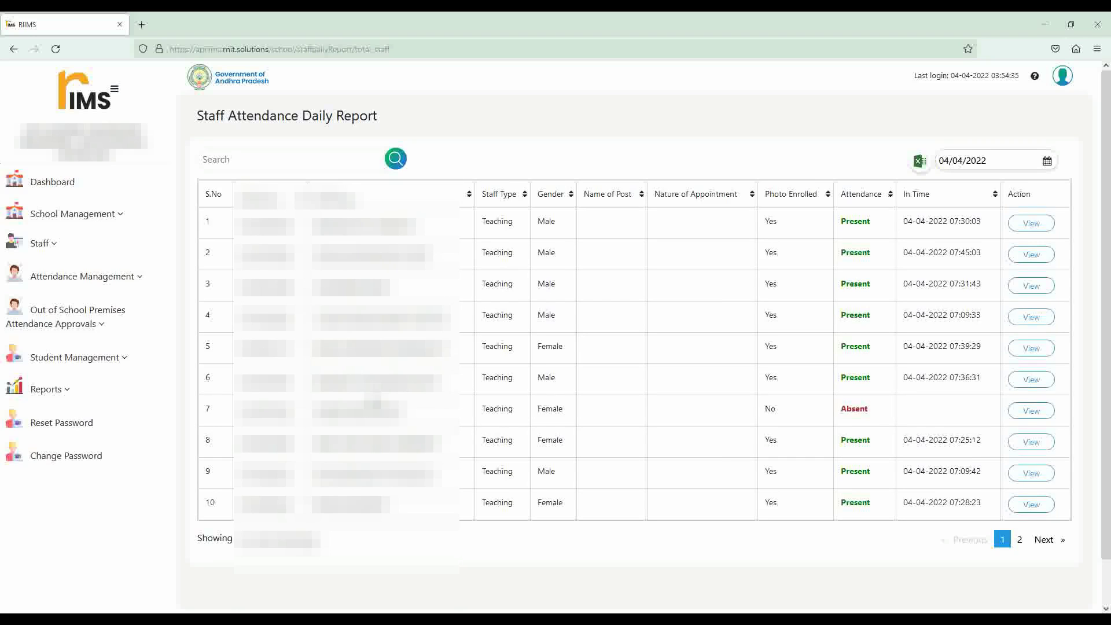
pyautogui.scroll(-2, 602, 391)
pyautogui.scroll(2, 602, 393)
pyautogui.click(49, 184)
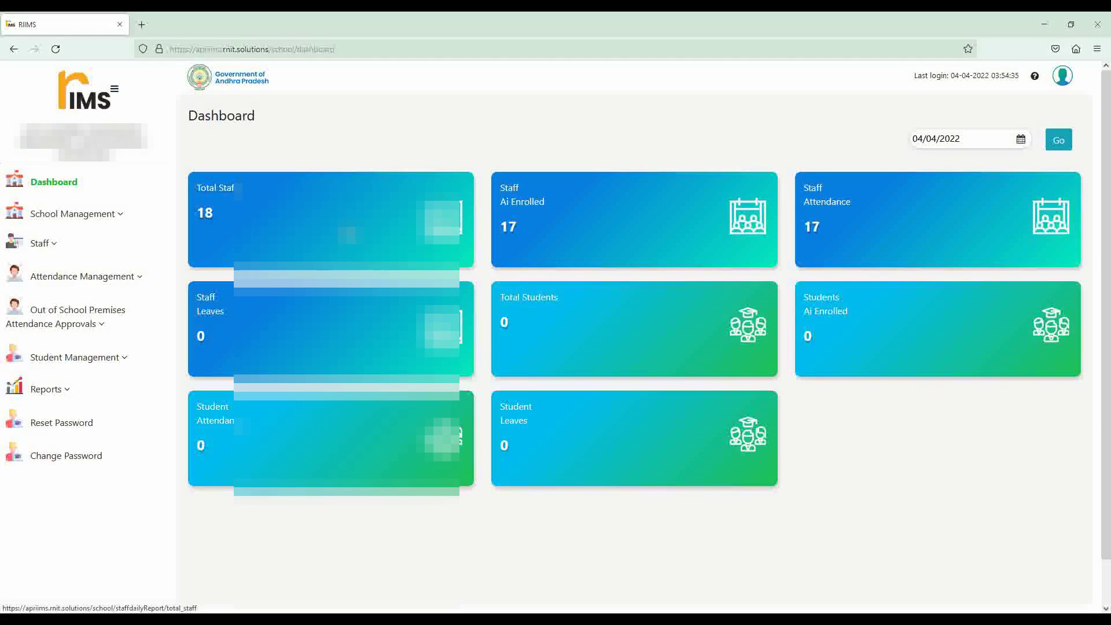
# Review both pages of the daily attendance report for AI-enrolled staff, and return to the dashboard
pyautogui.click(555, 223)
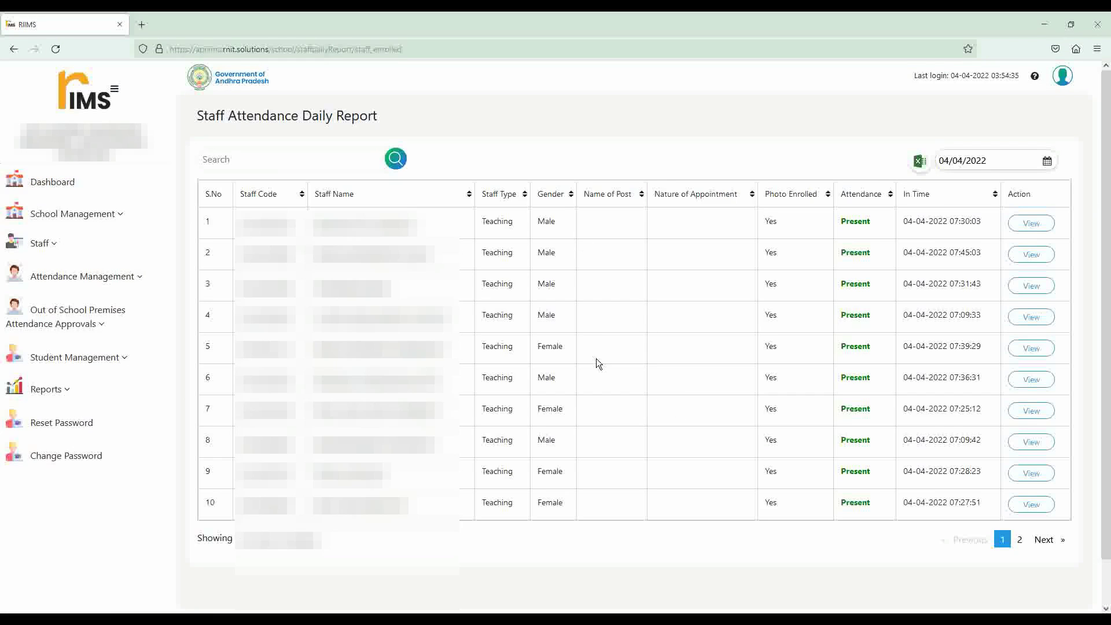
pyautogui.click(1044, 540)
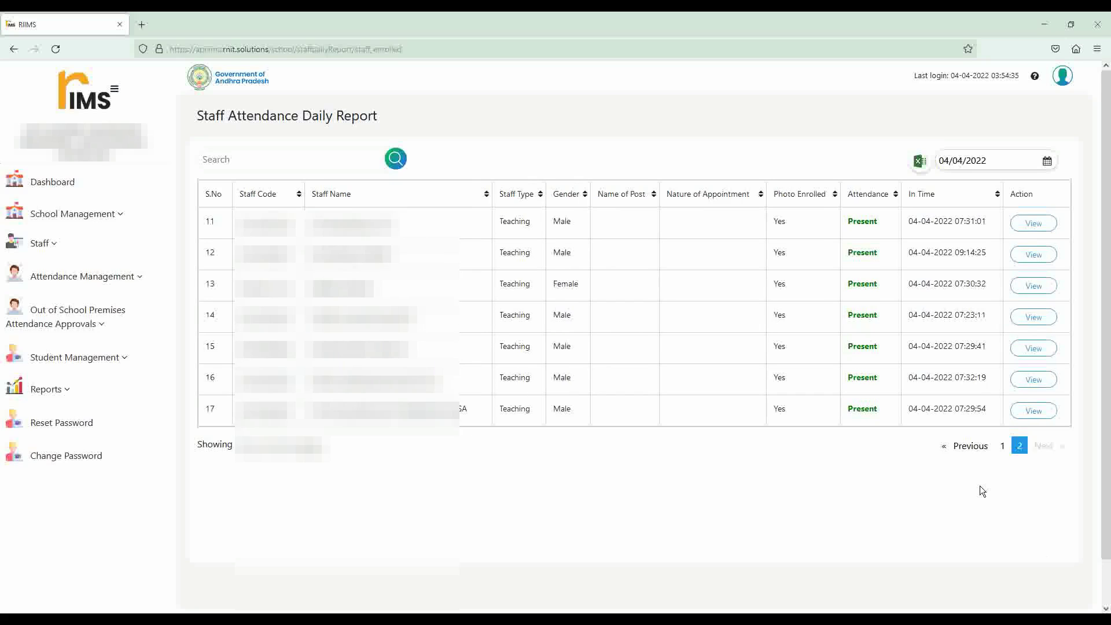
pyautogui.click(970, 449)
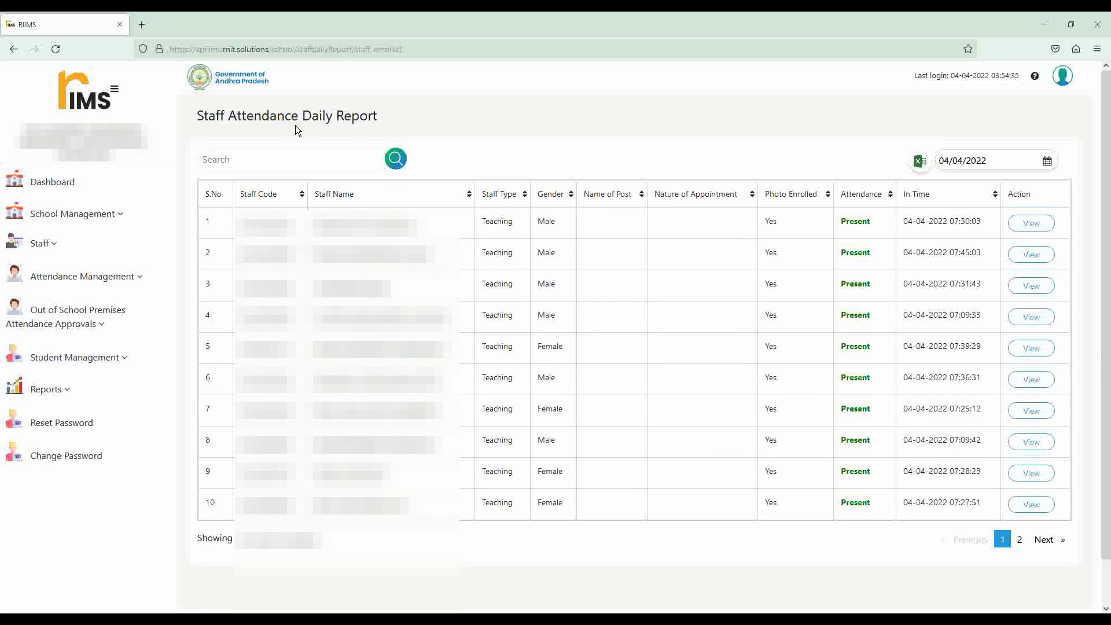
pyautogui.click(54, 181)
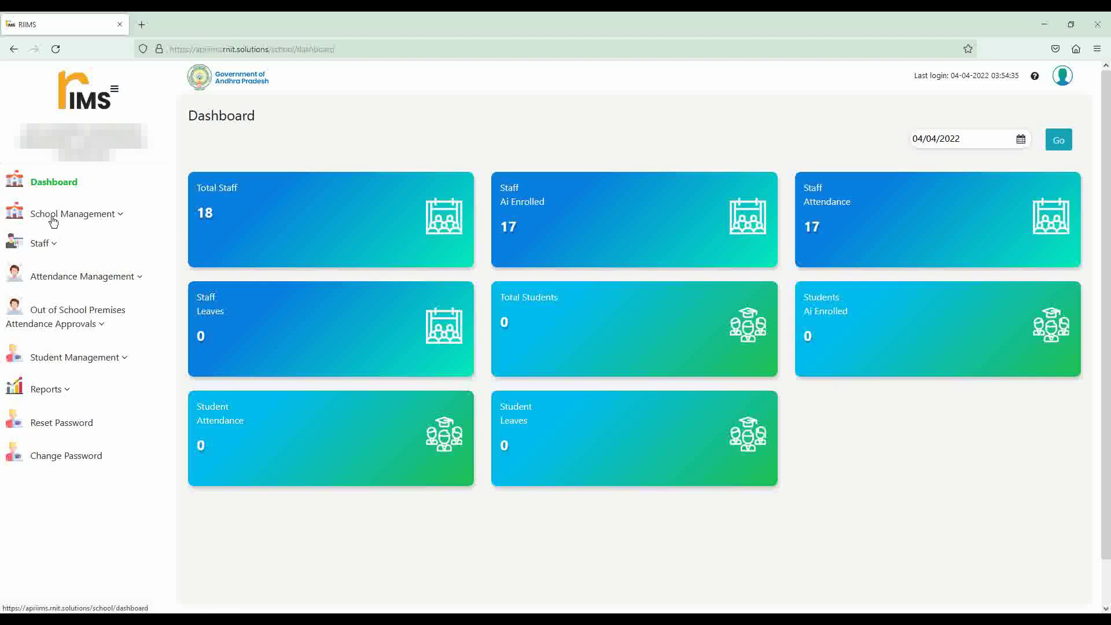
# Open the School Profile under School Management and read through its fields
pyautogui.click(119, 221)
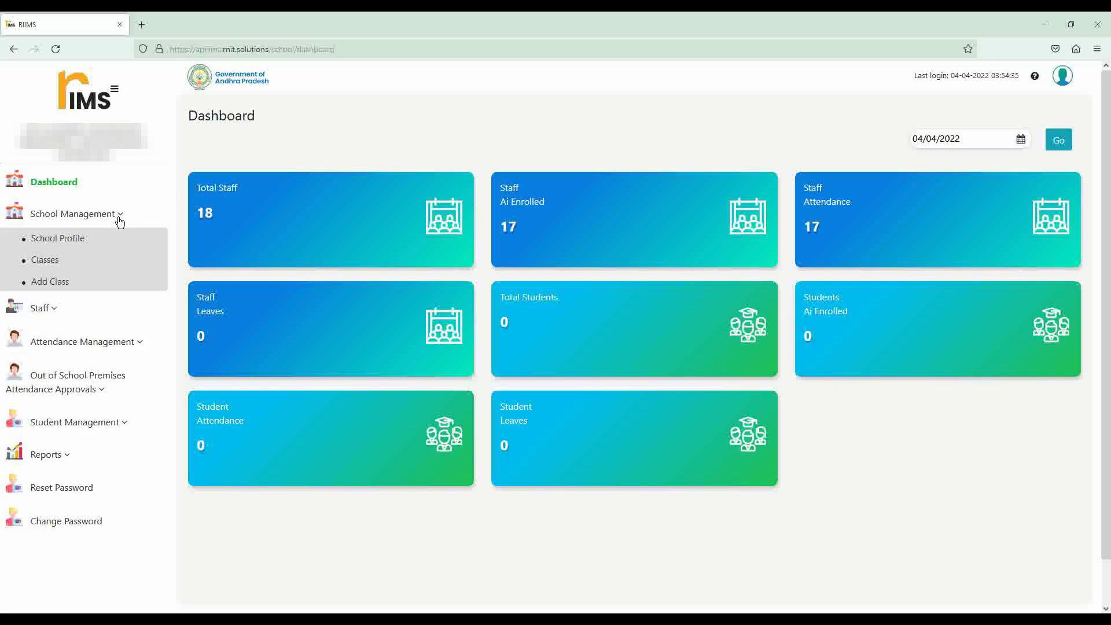
pyautogui.click(70, 245)
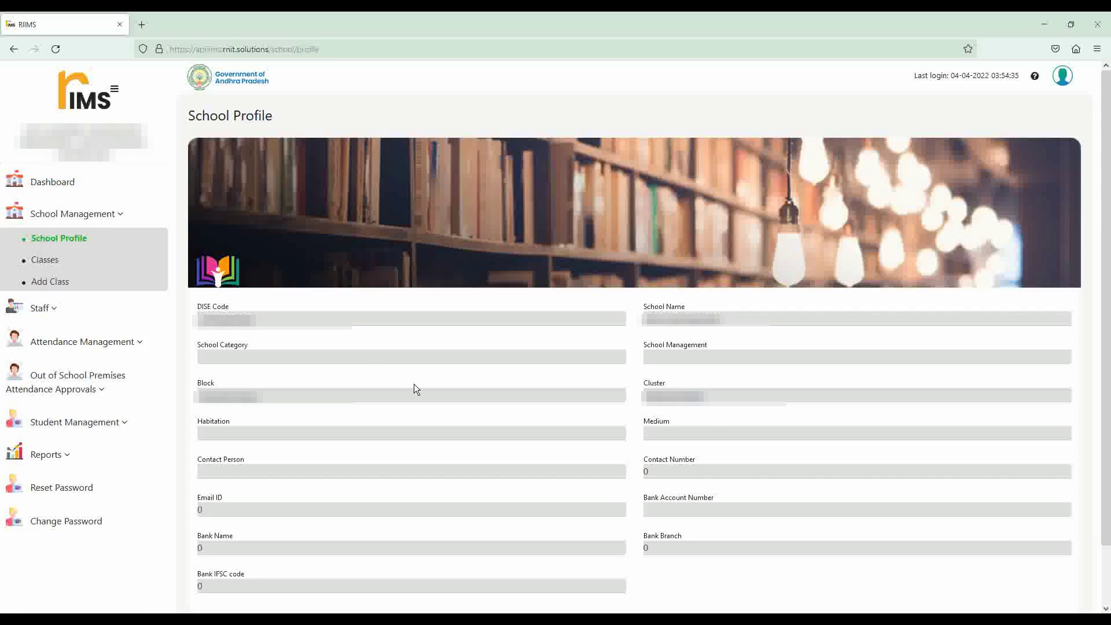
pyautogui.scroll(-2, 412, 388)
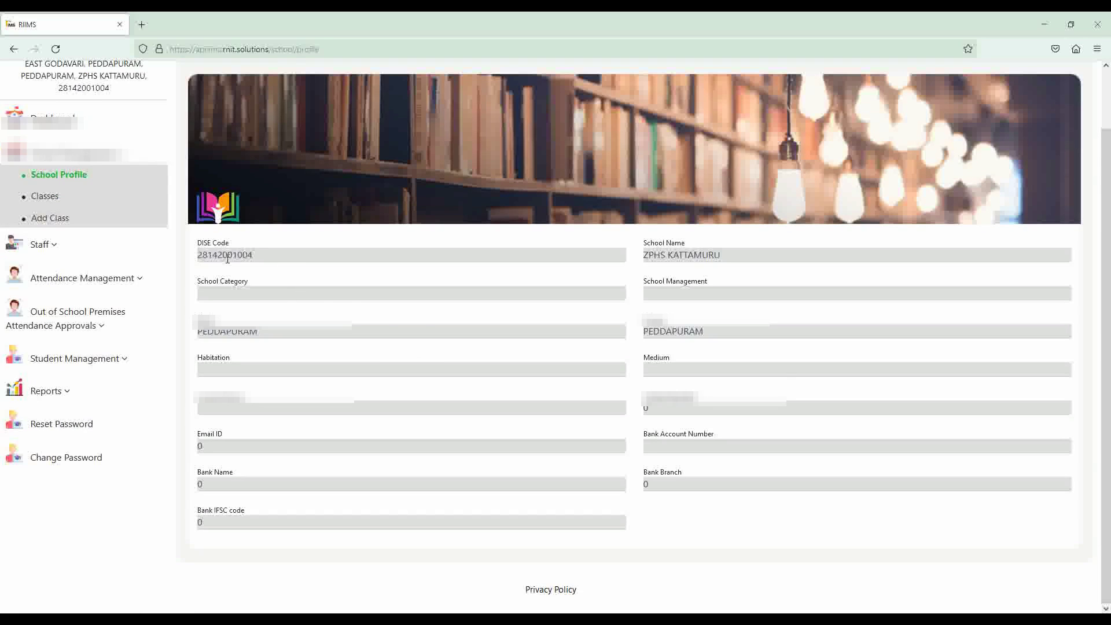
pyautogui.scroll(2, 419, 330)
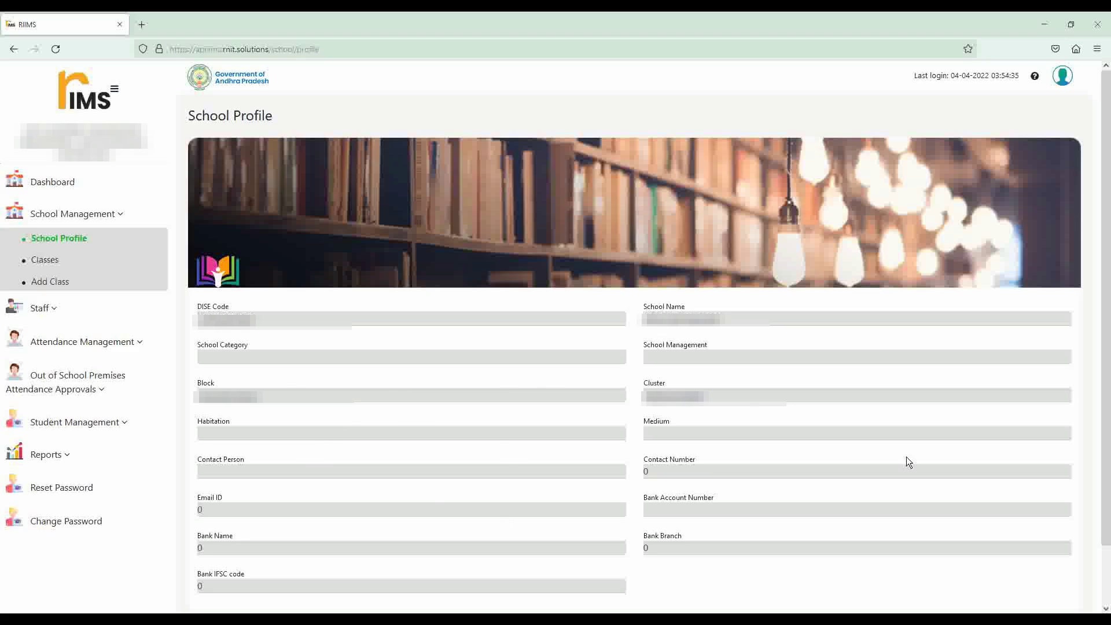
# Check the list of classes, and in a new class entry choose Class-VI with the stream NA
pyautogui.click(47, 262)
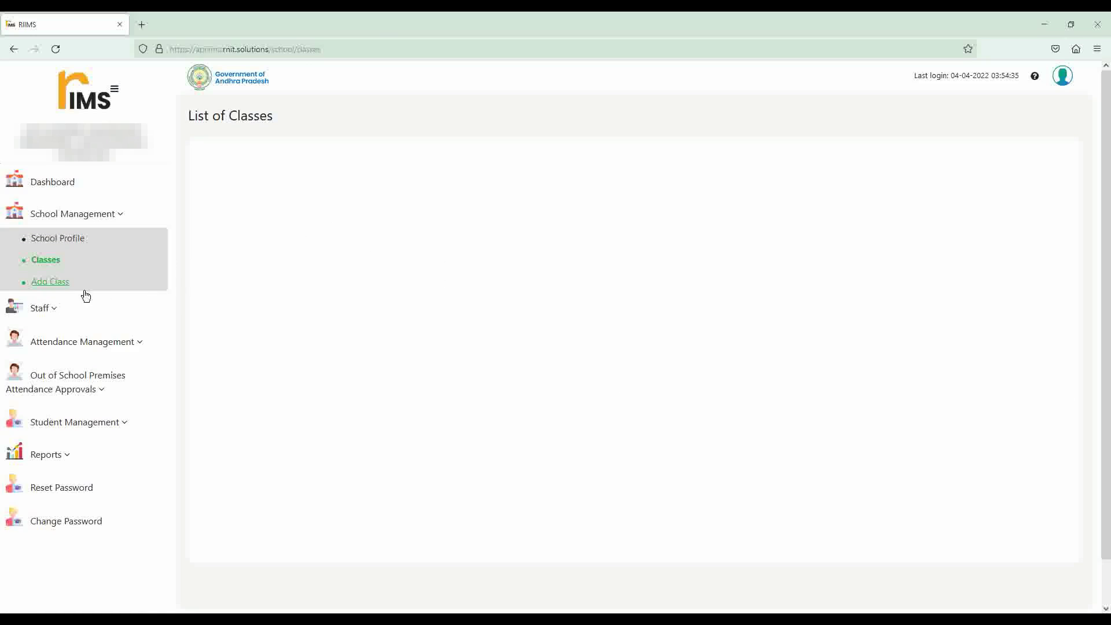
pyautogui.click(55, 289)
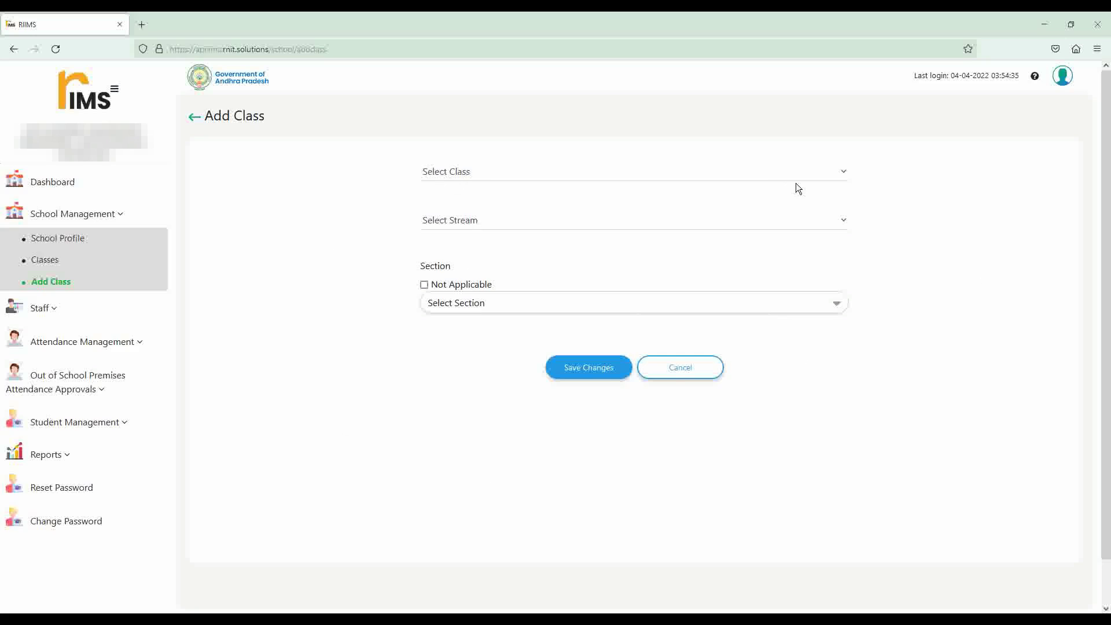
pyautogui.click(843, 173)
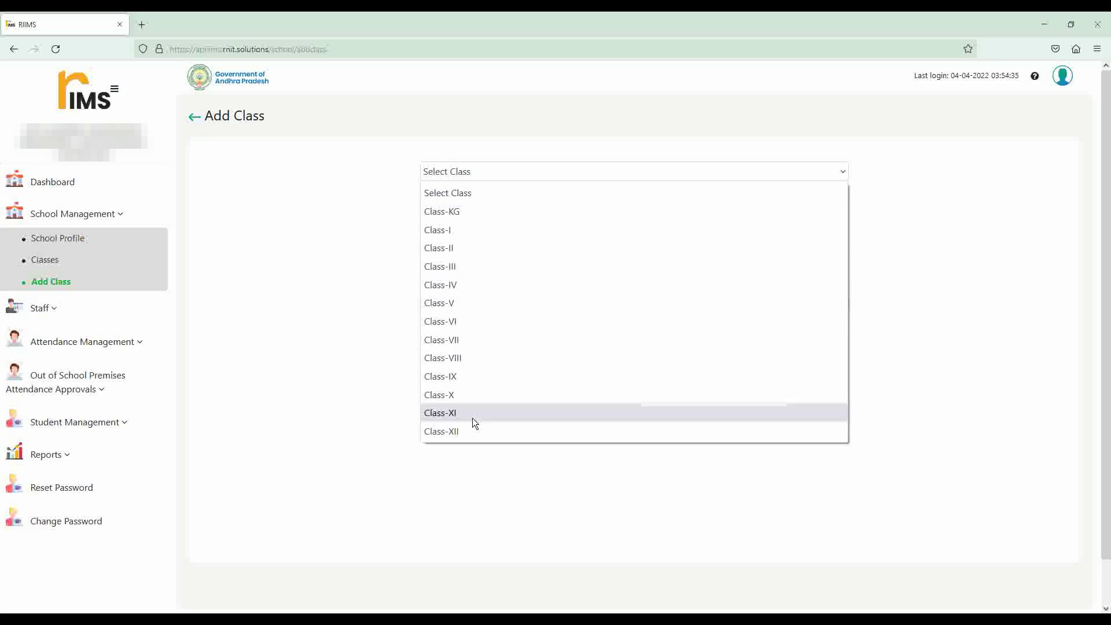
pyautogui.click(435, 323)
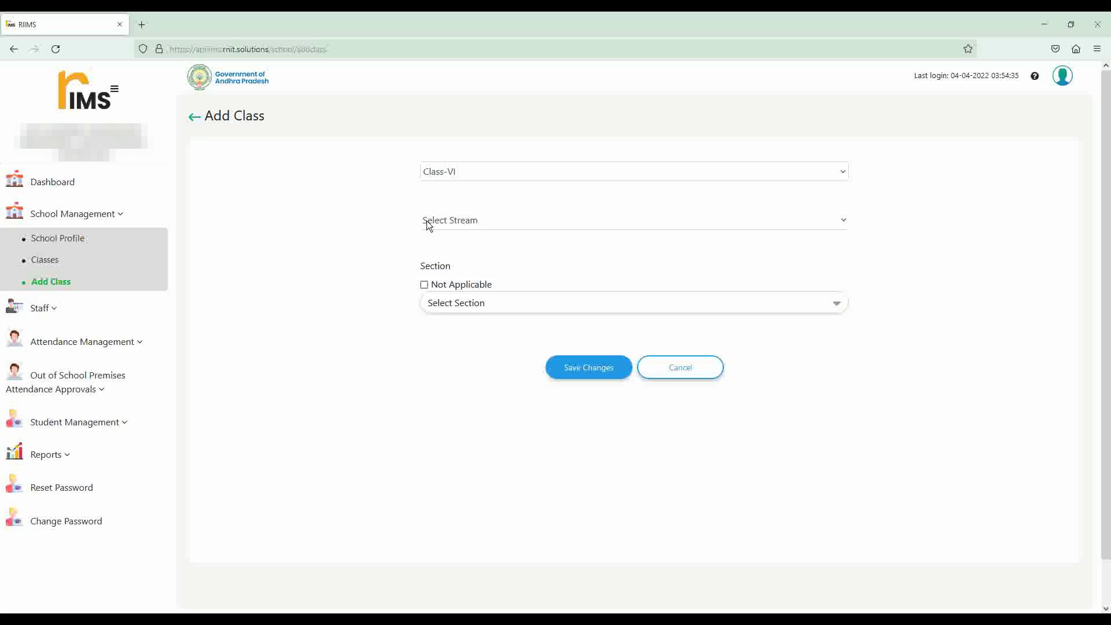
pyautogui.click(842, 222)
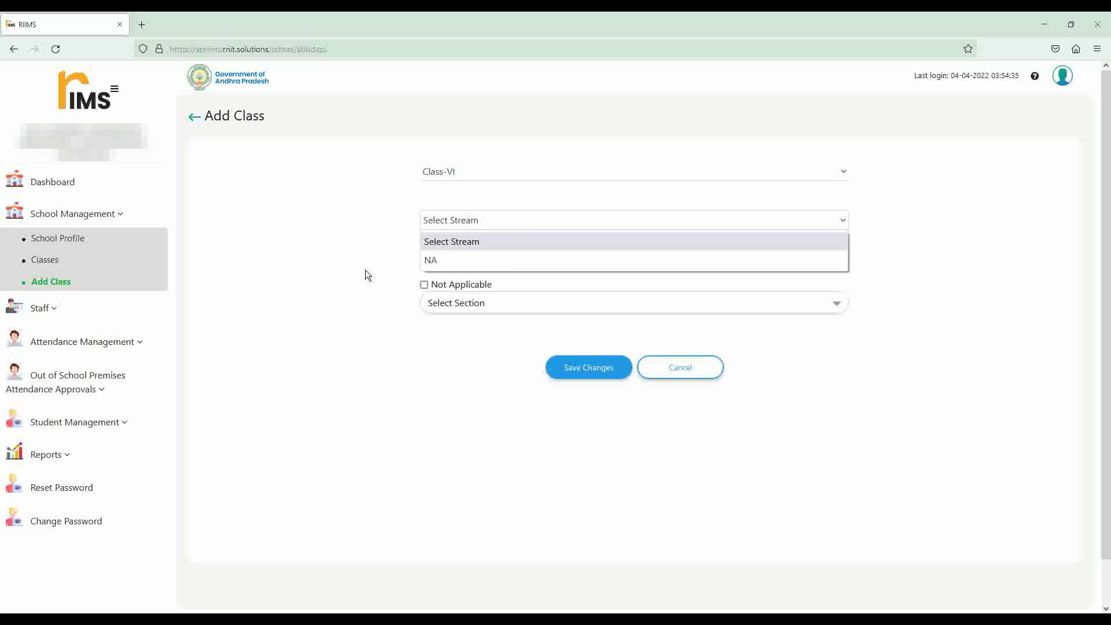
pyautogui.click(439, 262)
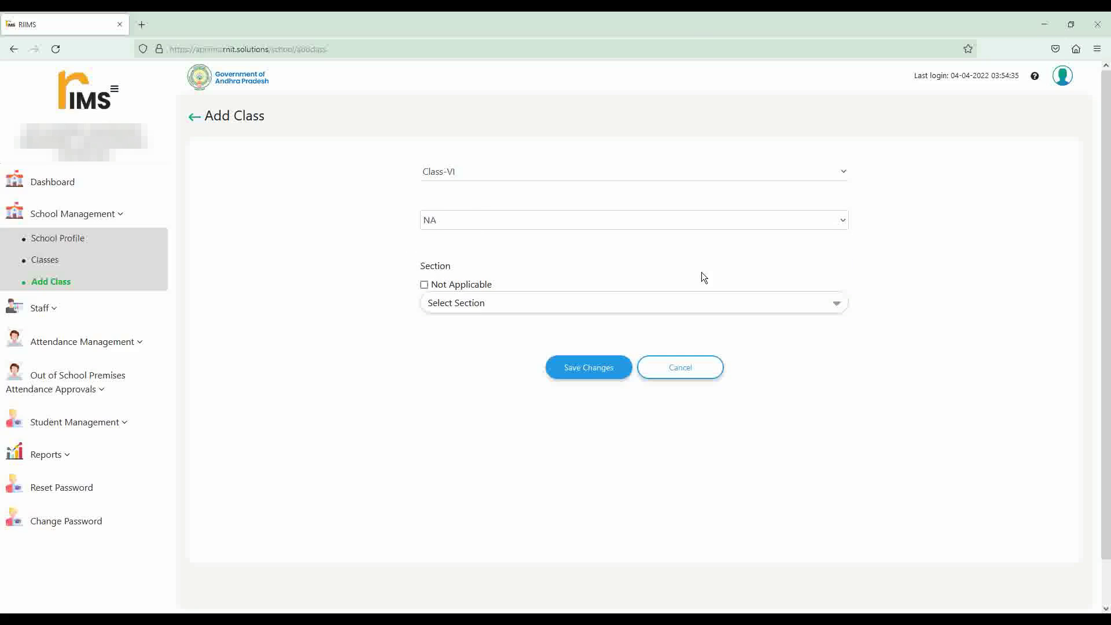
# Examine the available section choices for the new class without selecting any
pyautogui.click(834, 305)
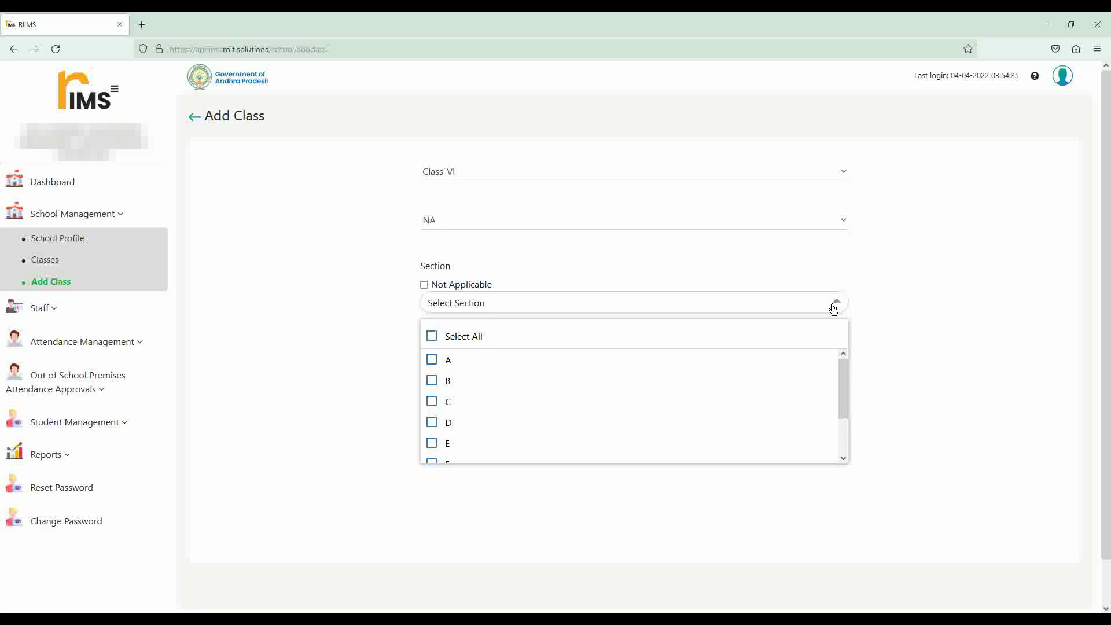
pyautogui.moveTo(842, 381); pyautogui.dragTo(842, 440)
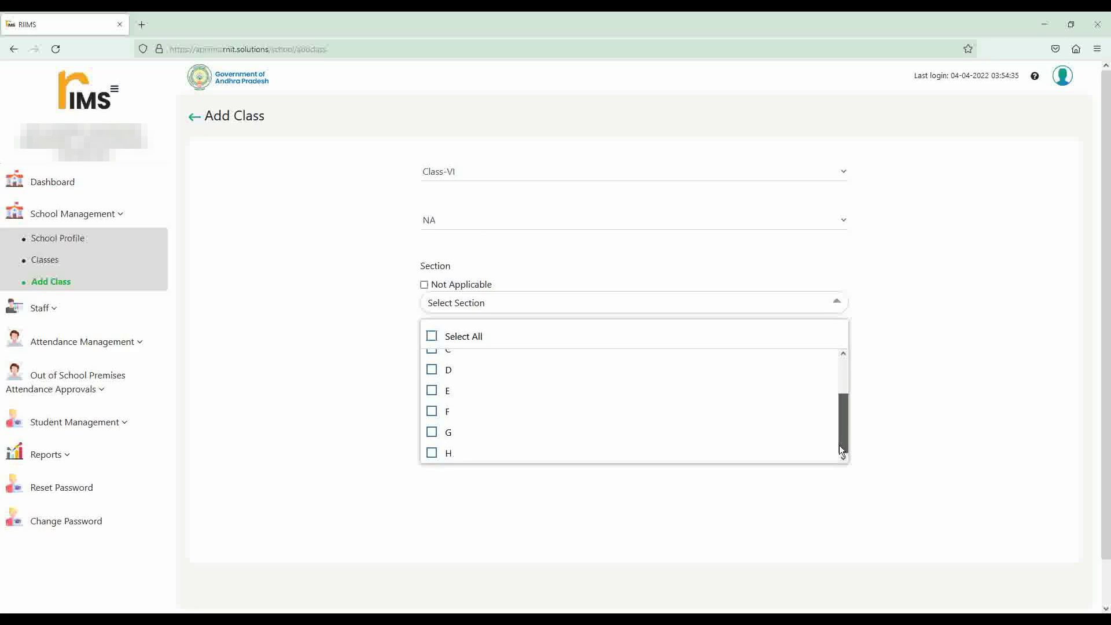
pyautogui.click(877, 355)
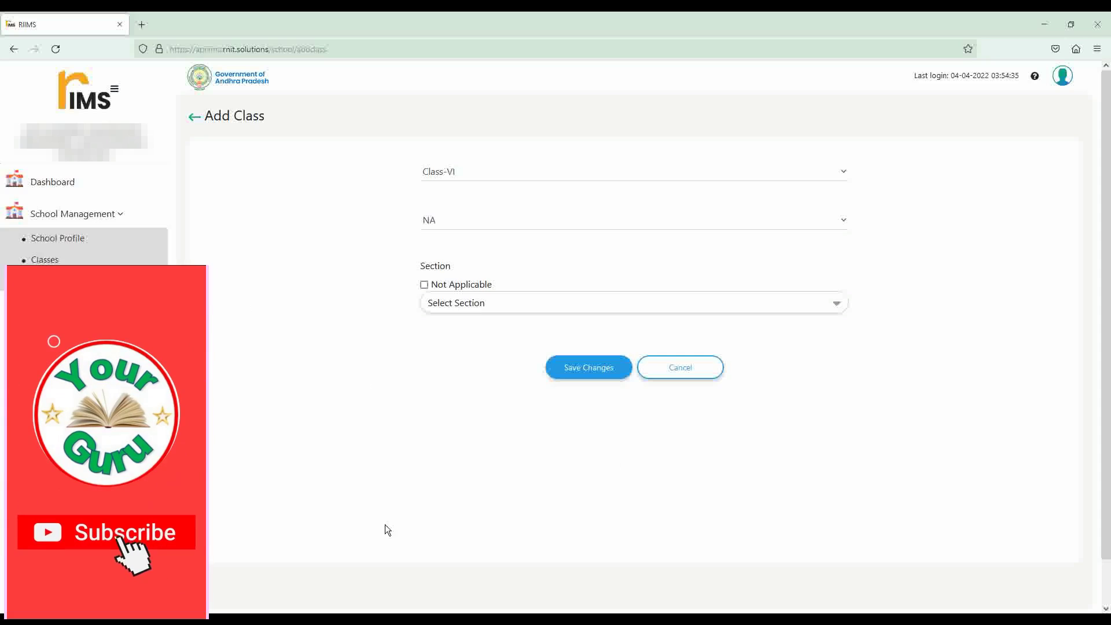
# Open the Staff Listing and look through both of its pages, ending on the first page
pyautogui.click(119, 215)
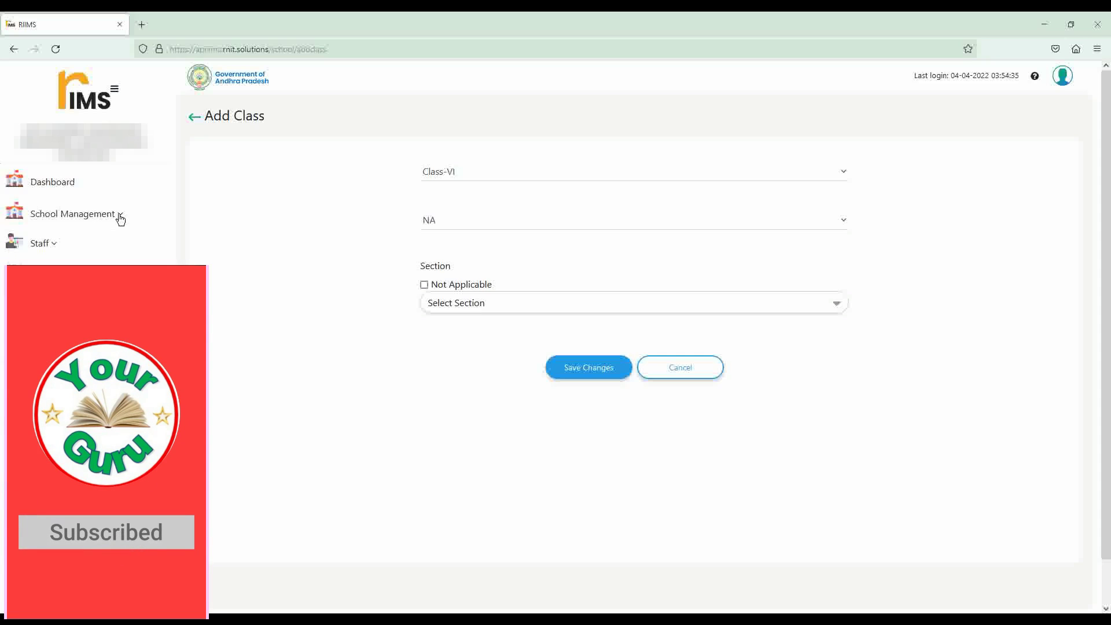
pyautogui.click(51, 245)
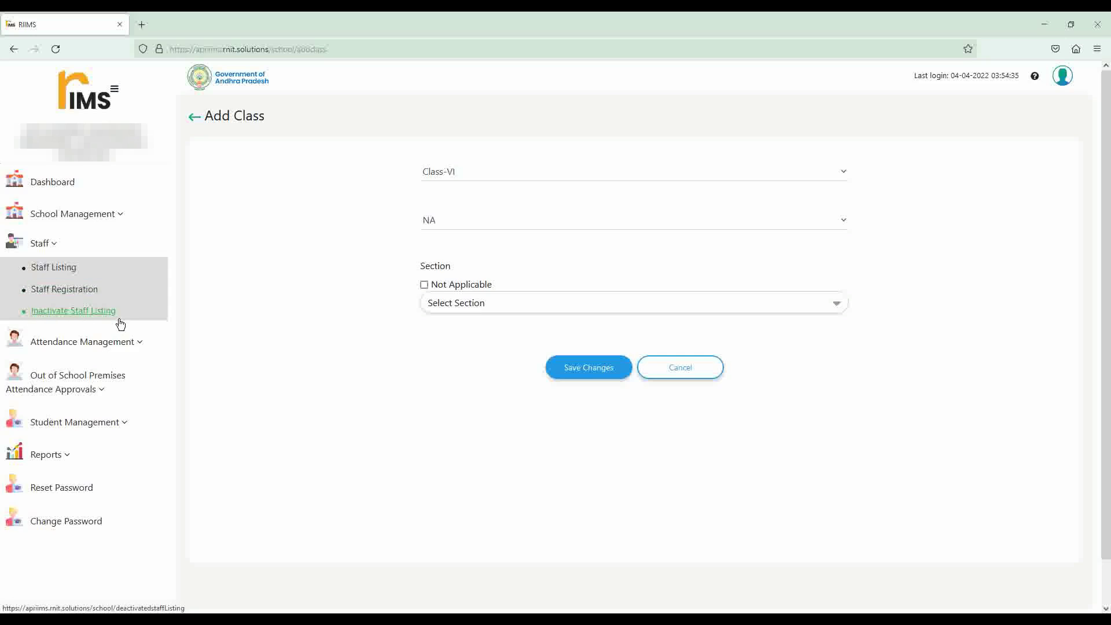
pyautogui.click(64, 271)
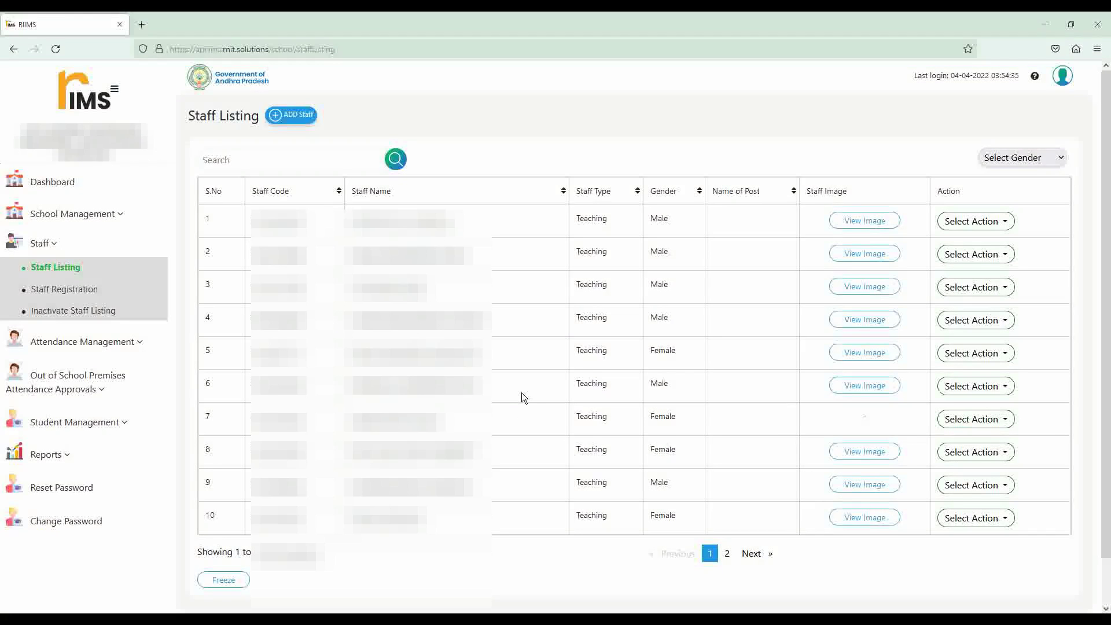
pyautogui.scroll(-2, 550, 359)
pyautogui.scroll(2, 550, 359)
pyautogui.click(751, 555)
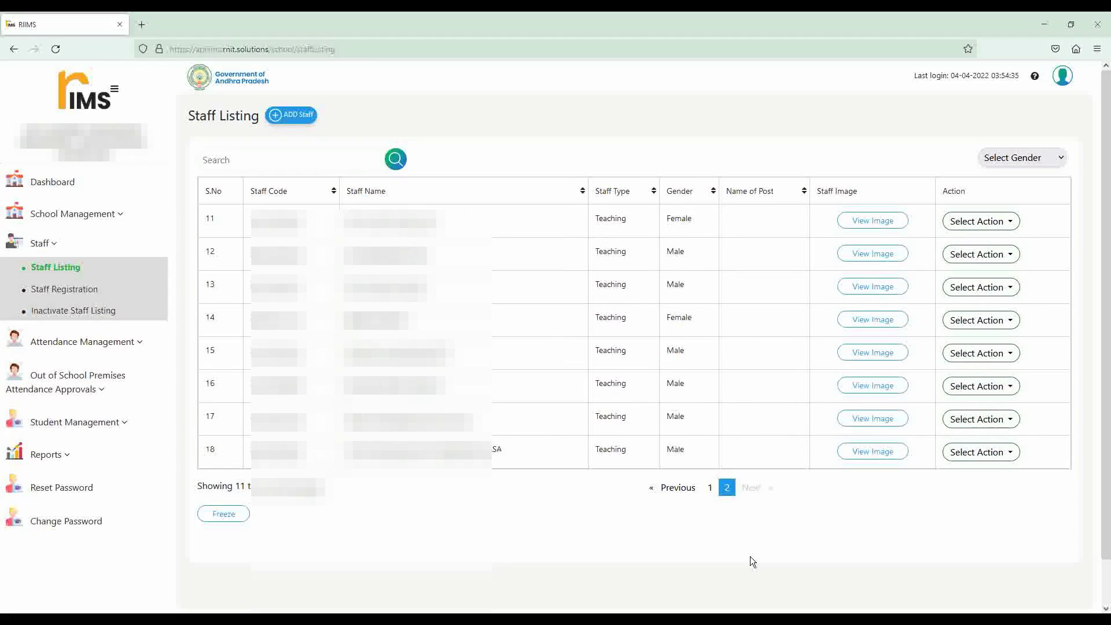
pyautogui.click(678, 489)
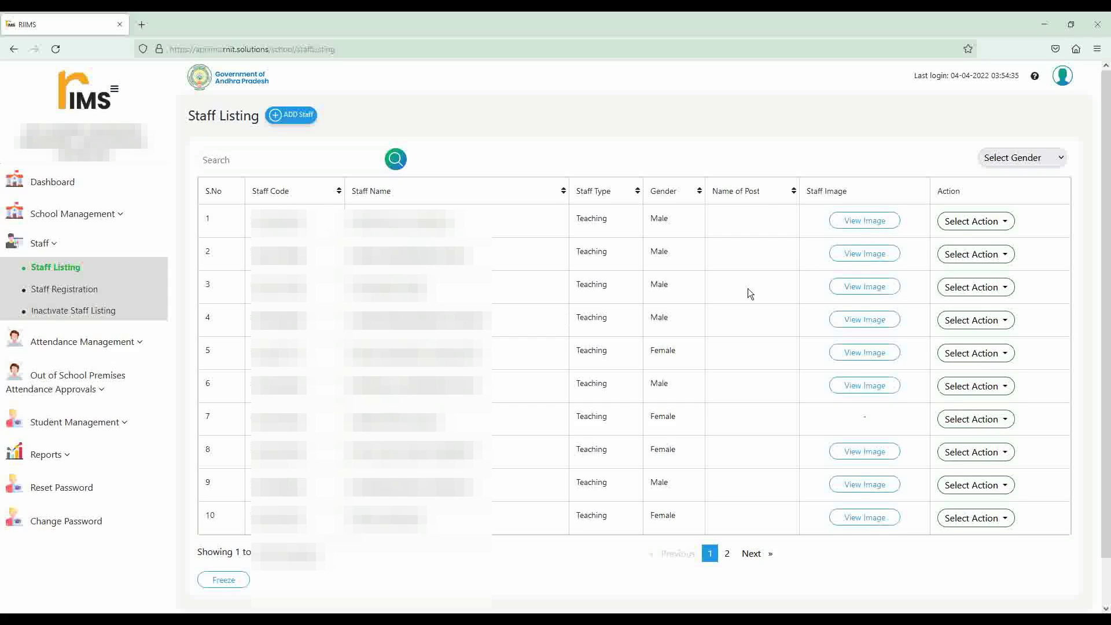
# View the first staff member's photo and check which actions are available for that record
pyautogui.click(866, 220)
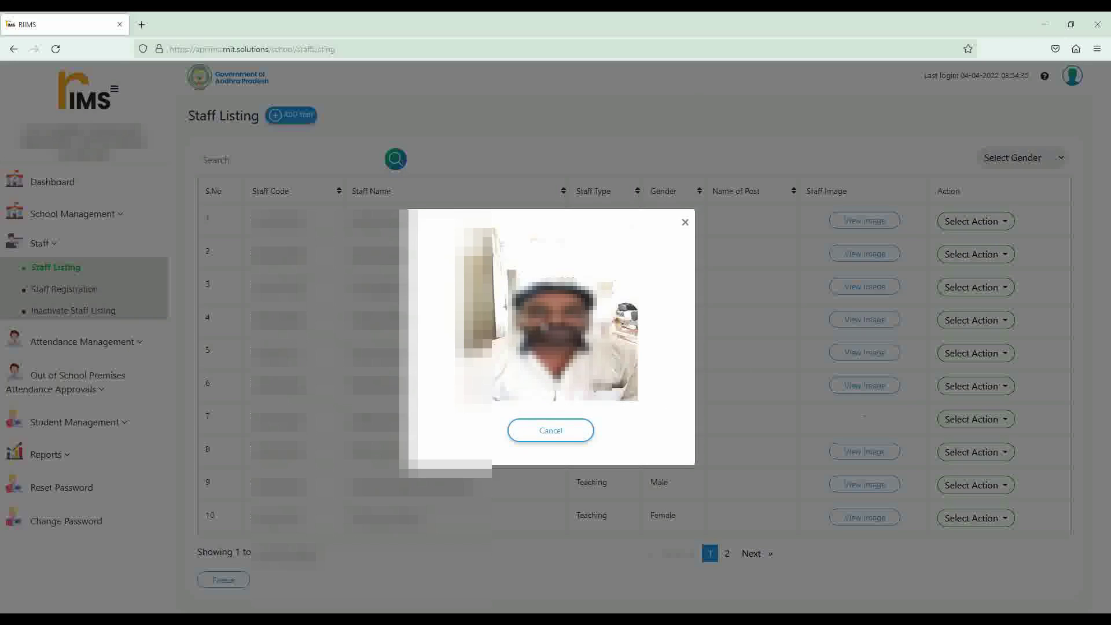
pyautogui.click(685, 222)
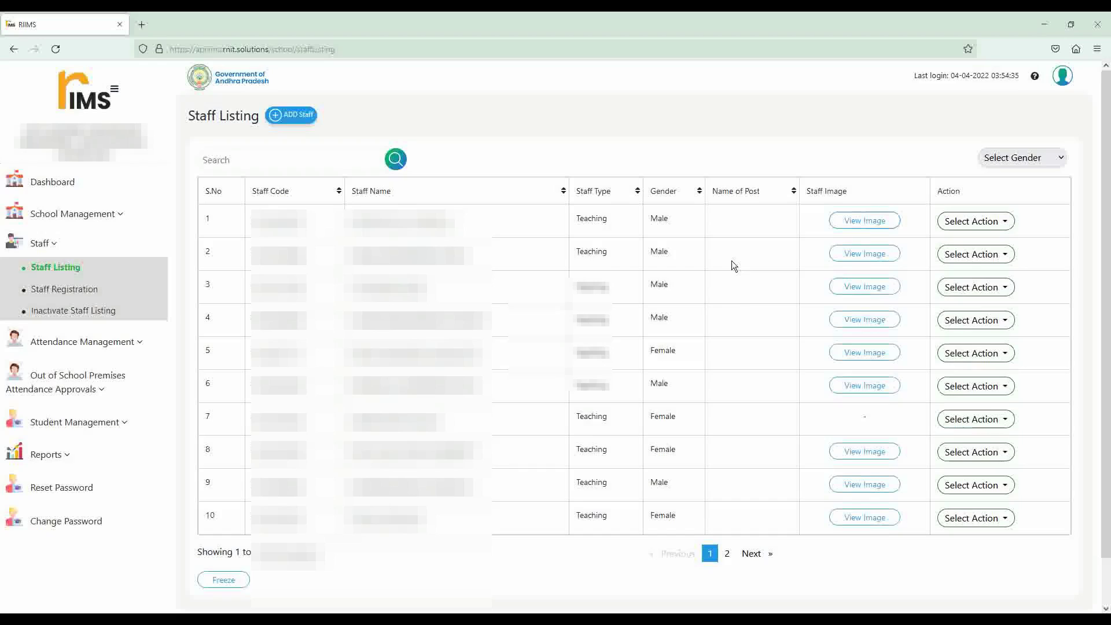
pyautogui.click(1007, 223)
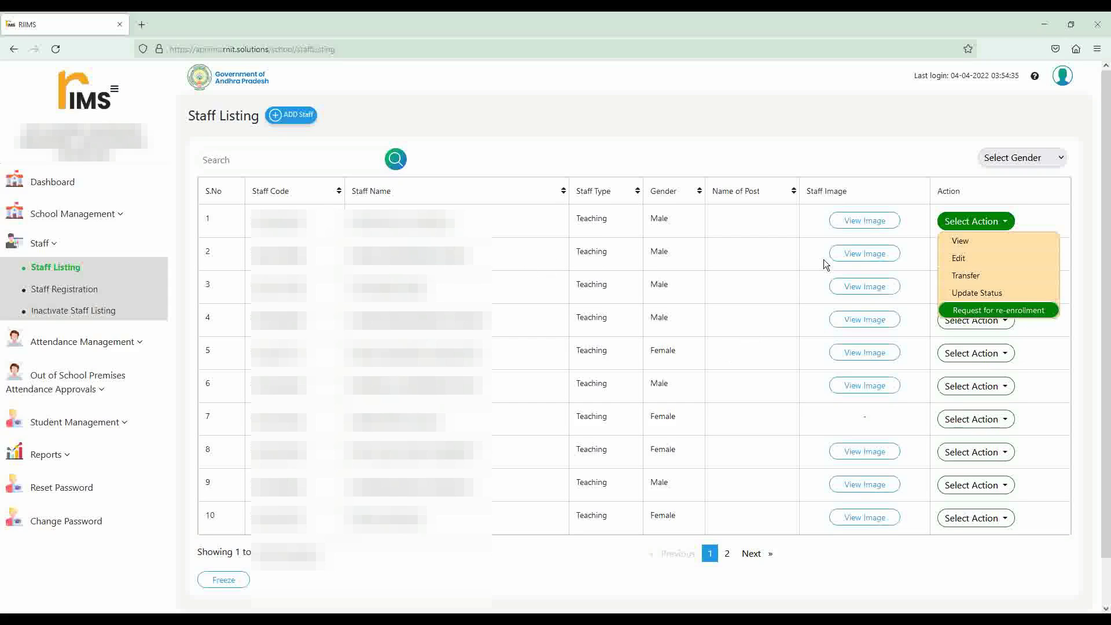
pyautogui.click(1055, 330)
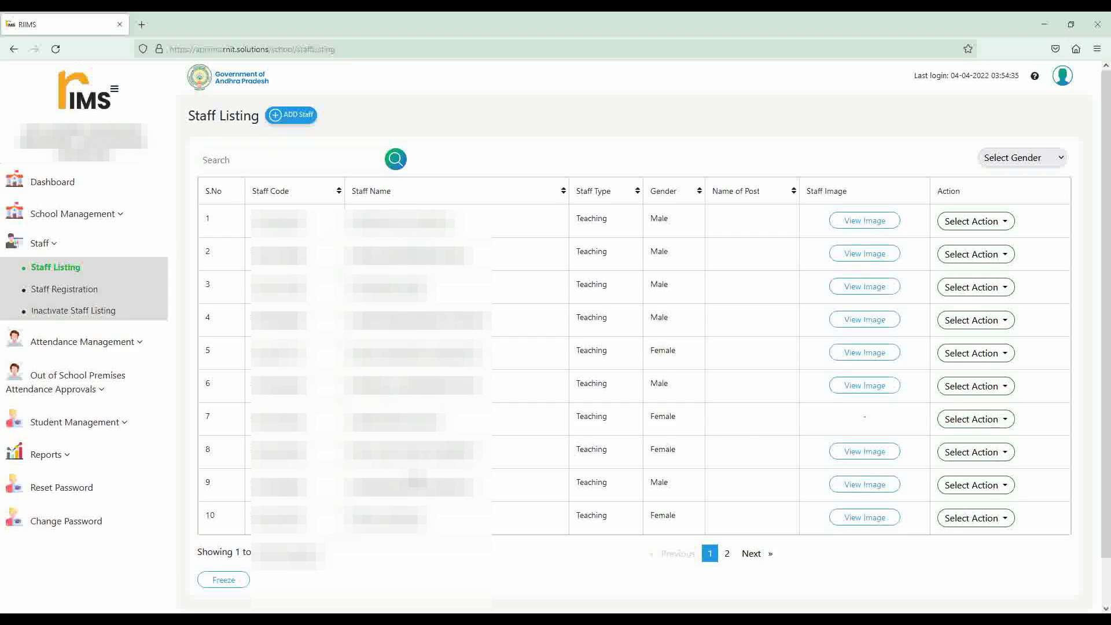
# Open the registration form for adding staff and examine the available staff types without choosing one
pyautogui.scroll(-1, 555, 335)
pyautogui.scroll(1, 556, 335)
pyautogui.click(284, 115)
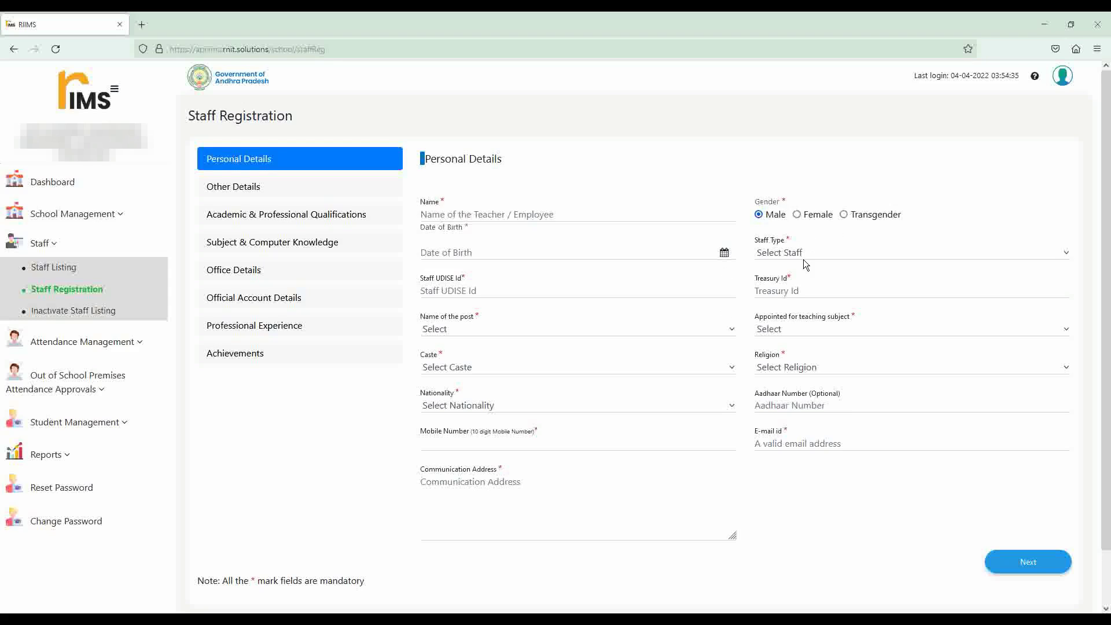
pyautogui.click(1066, 252)
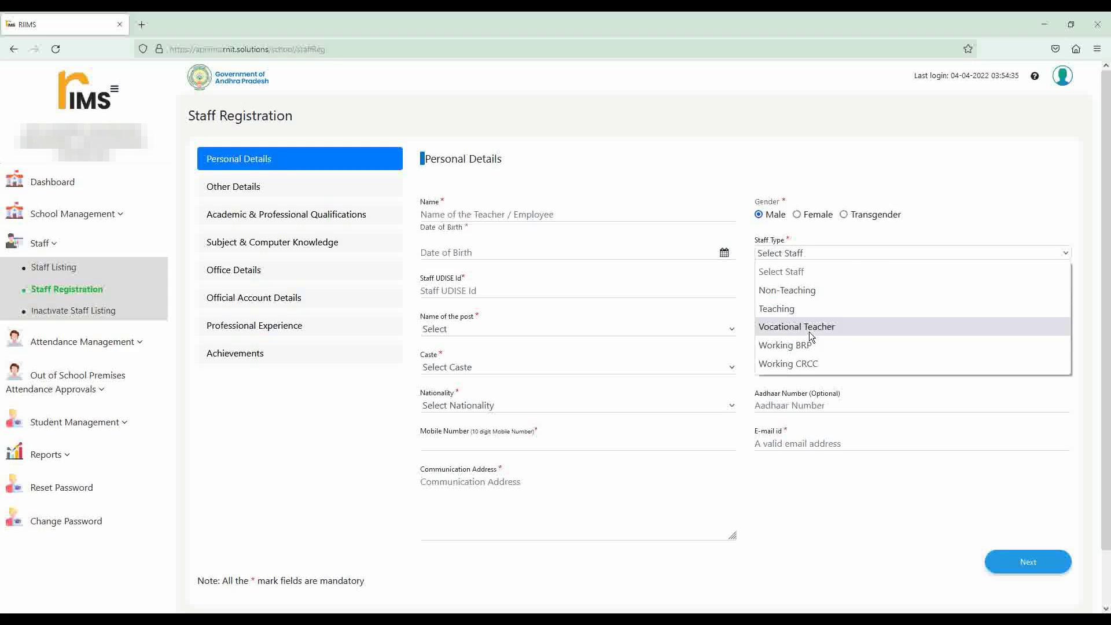
pyautogui.click(964, 220)
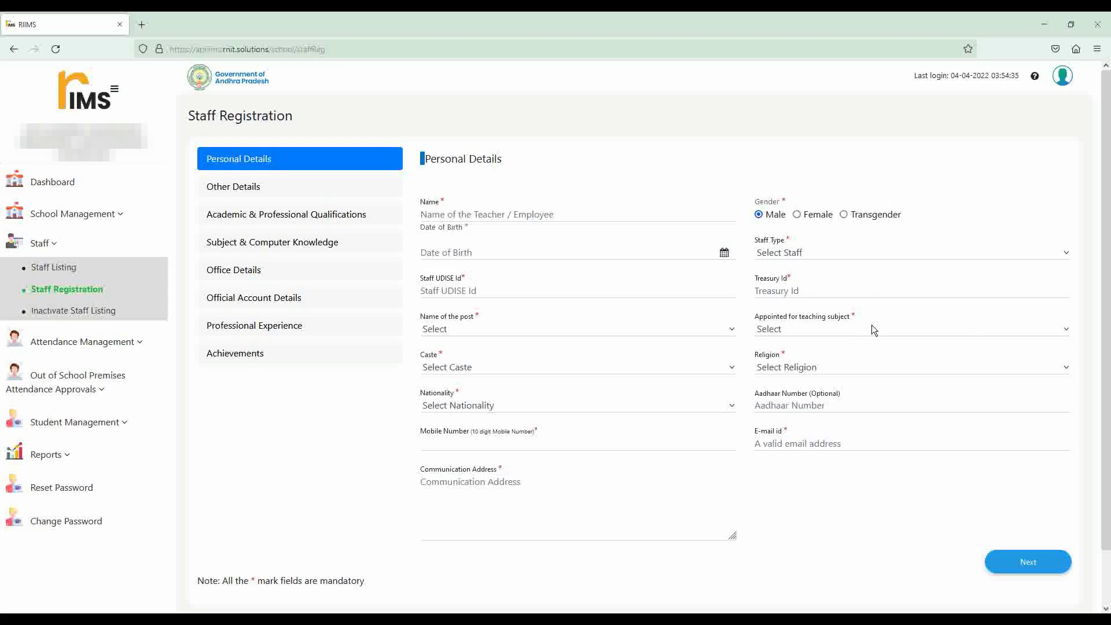
# Examine the subject choices for the appointed teaching subject without selecting one
pyautogui.click(1067, 329)
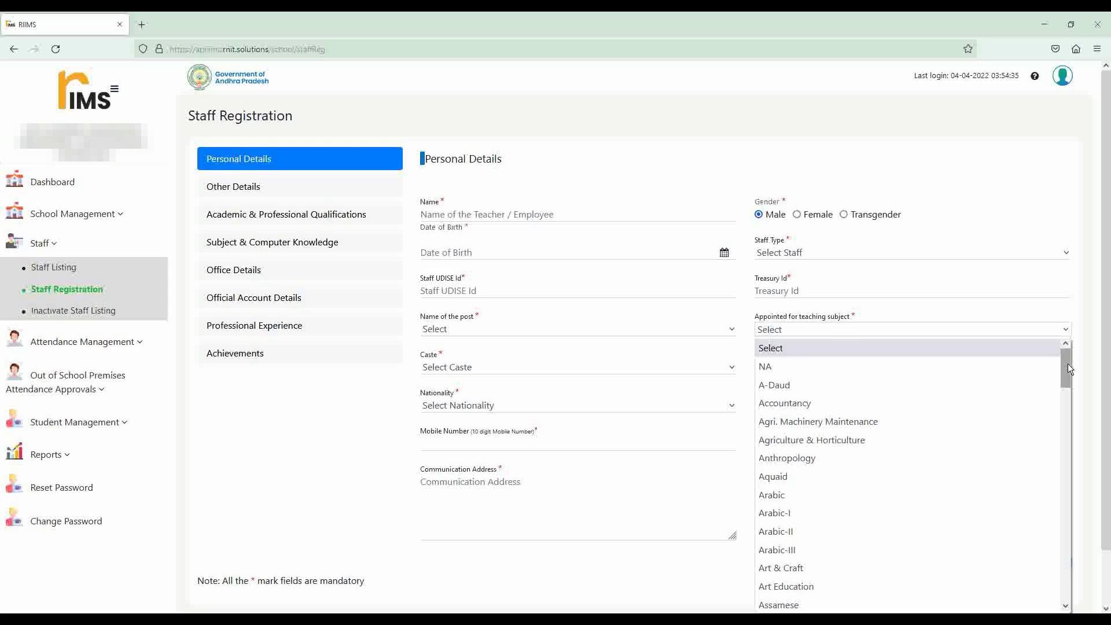
pyautogui.moveTo(1068, 363); pyautogui.dragTo(1076, 471)
pyautogui.click(1034, 300)
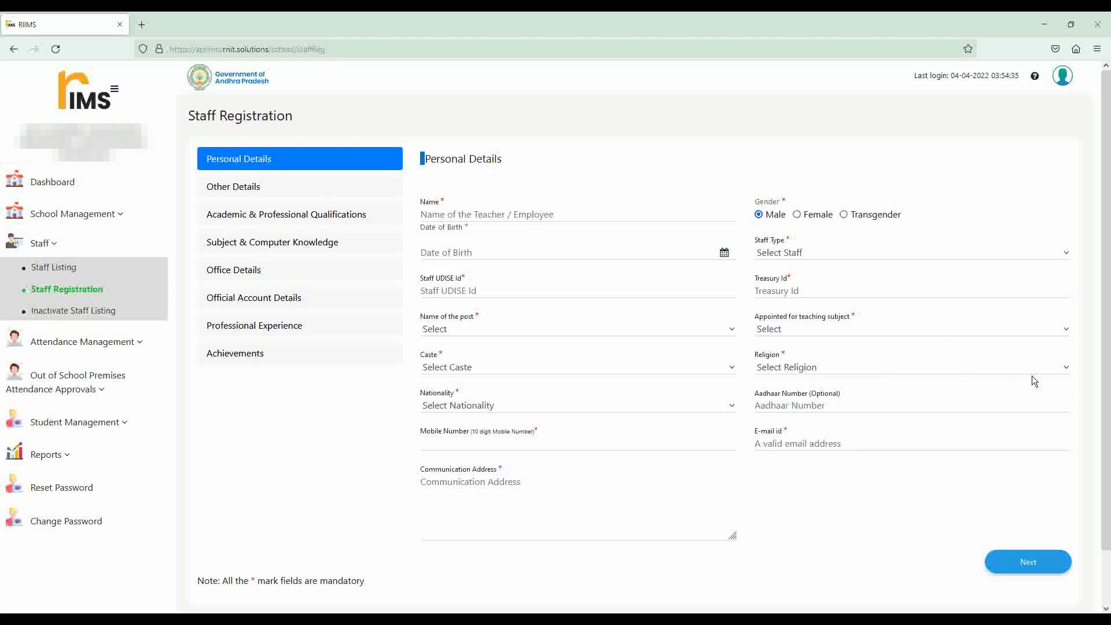
# Examine the religion choices without selecting one, and review the remaining staff registration sections from Other Details through Achievements
pyautogui.click(1067, 368)
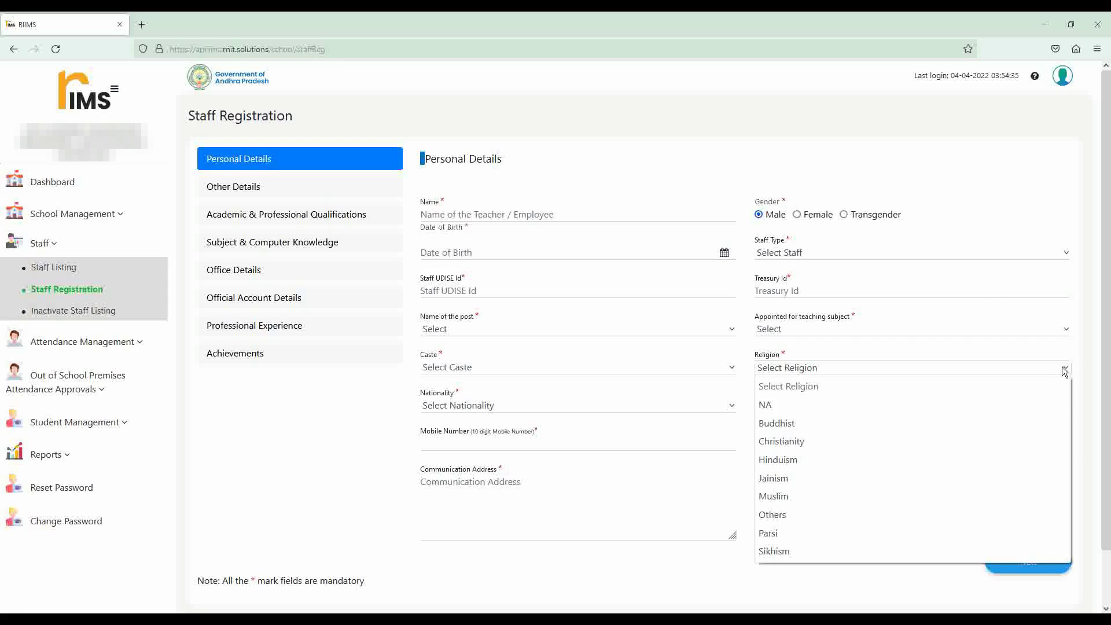
pyautogui.click(1065, 371)
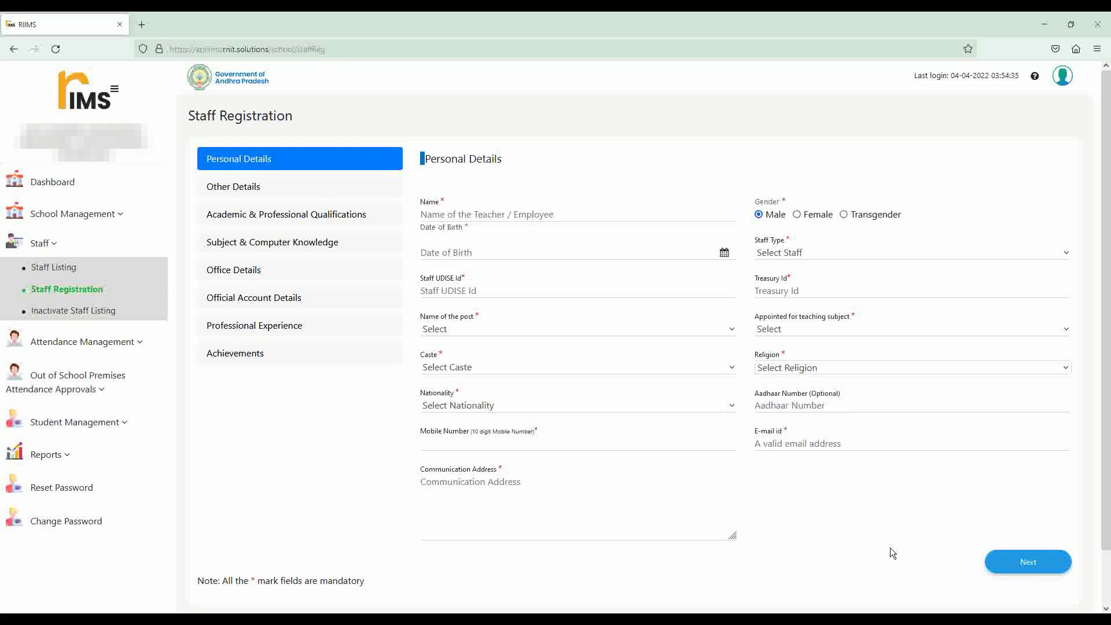
pyautogui.click(233, 190)
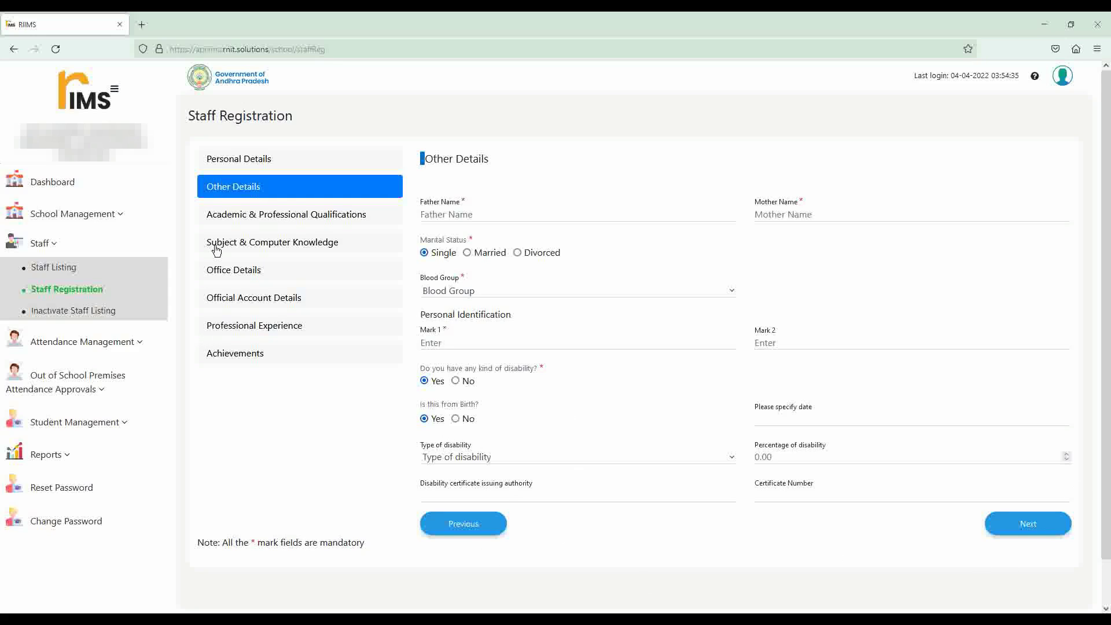
pyautogui.click(272, 218)
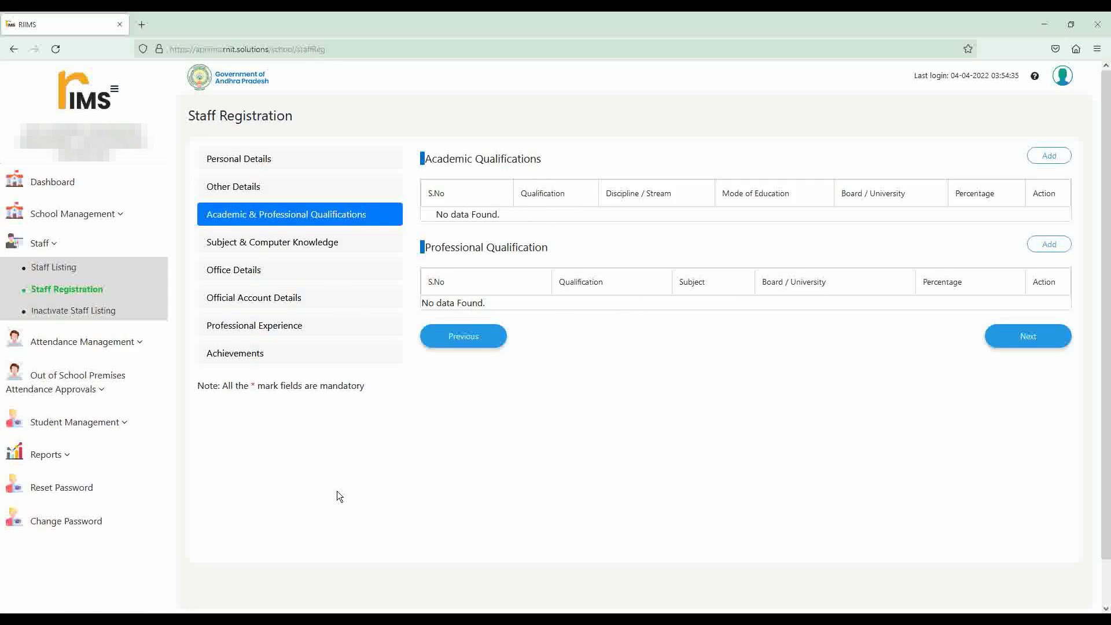
pyautogui.click(290, 247)
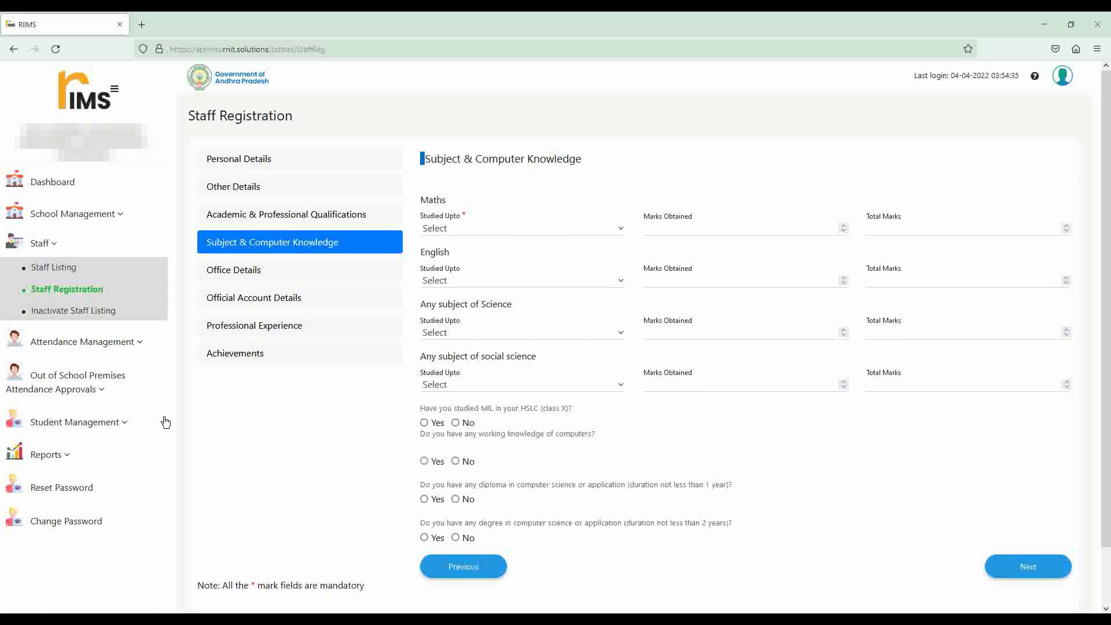
pyautogui.click(240, 277)
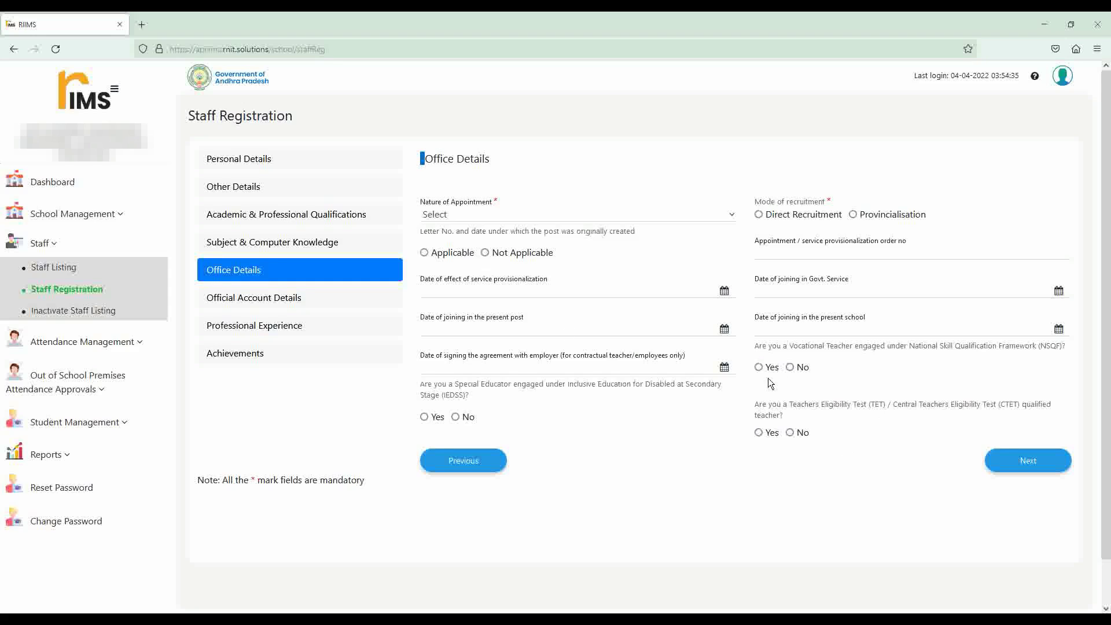
pyautogui.click(246, 305)
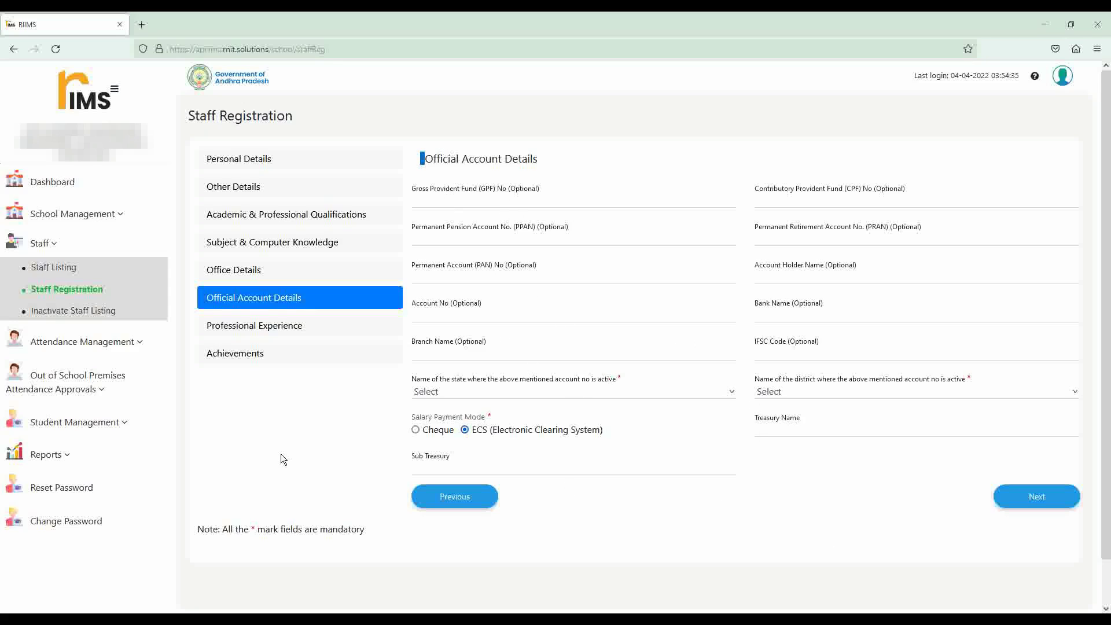
pyautogui.click(257, 327)
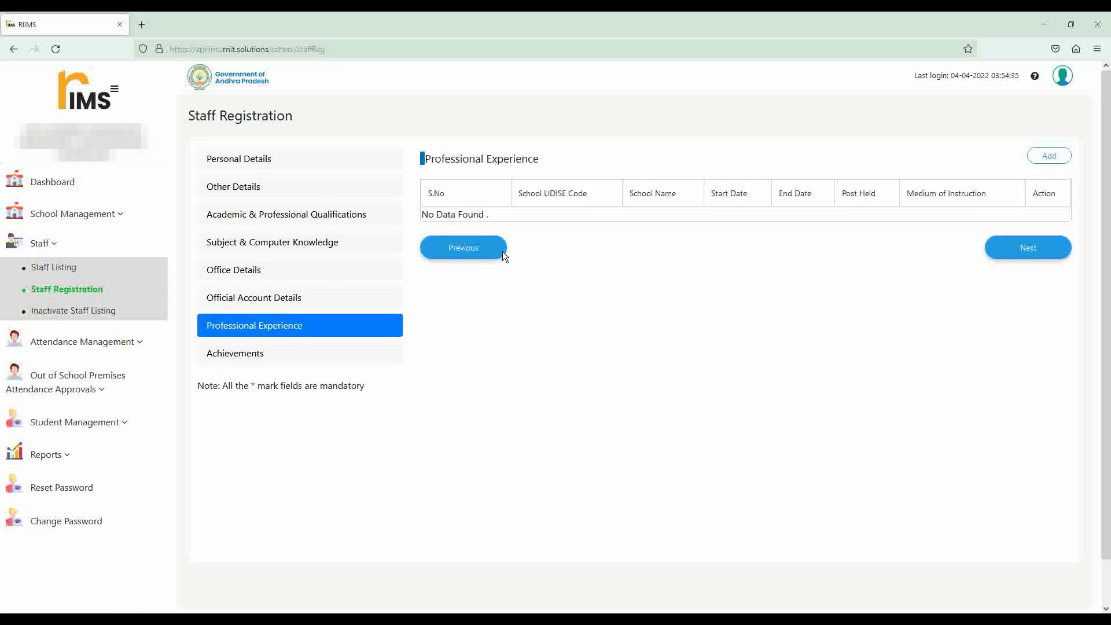
pyautogui.click(245, 357)
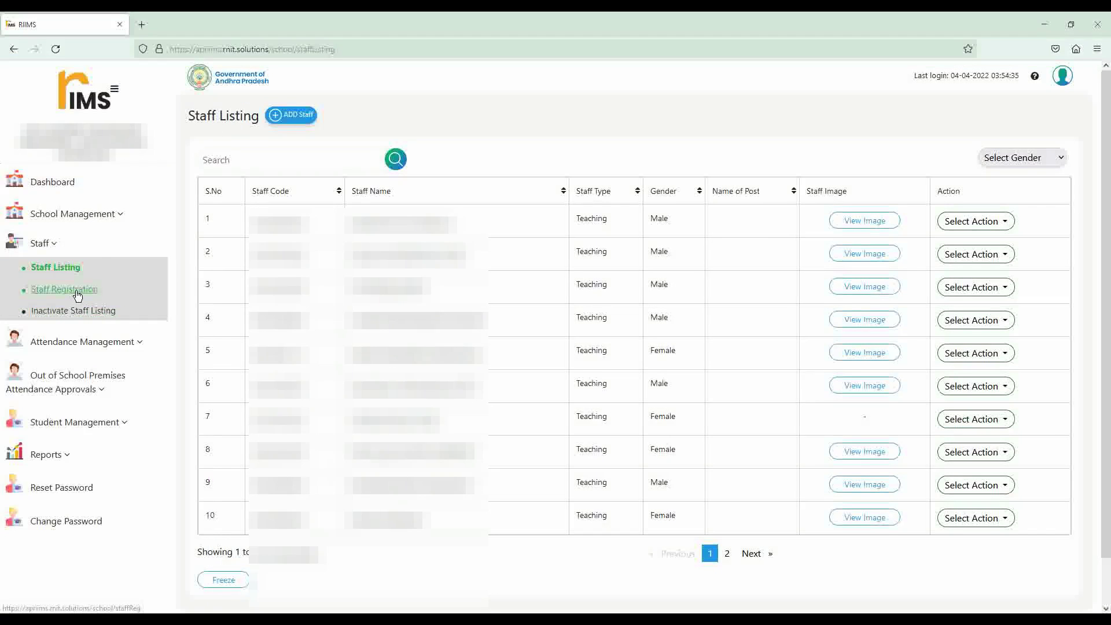
# Reopen Staff Registration briefly and view the Inactivate Staff Listing
pyautogui.click(77, 290)
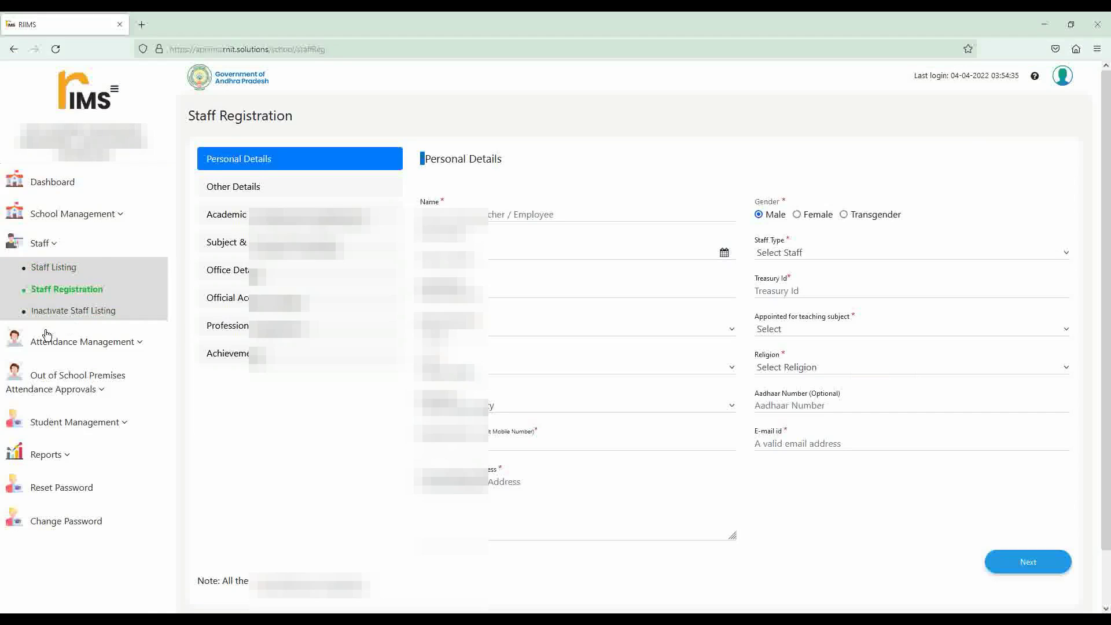
pyautogui.click(89, 318)
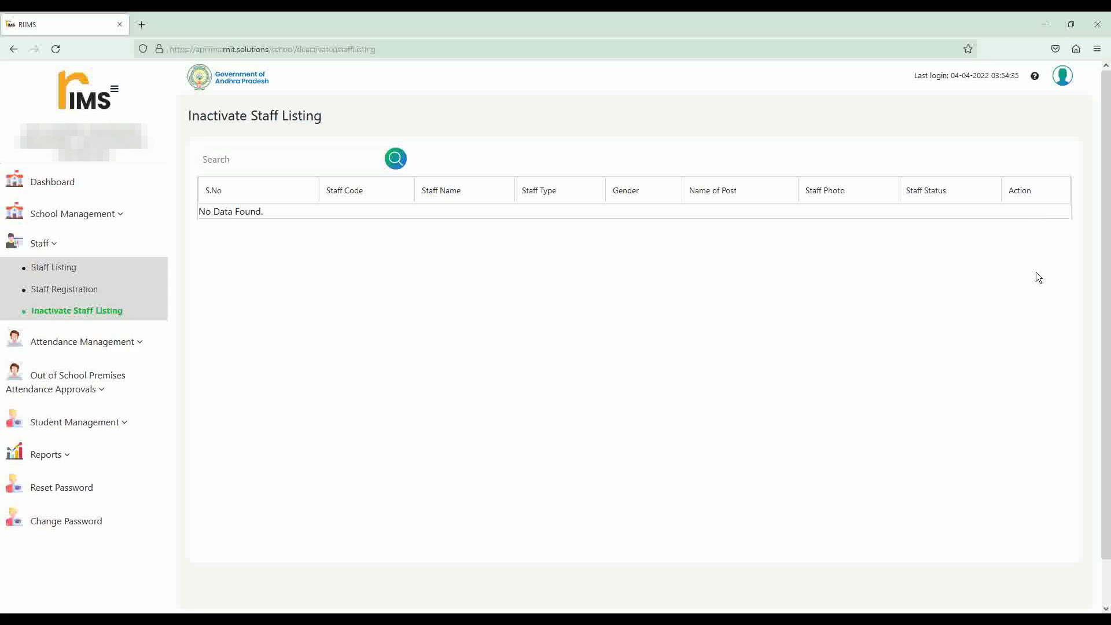
pyautogui.click(50, 244)
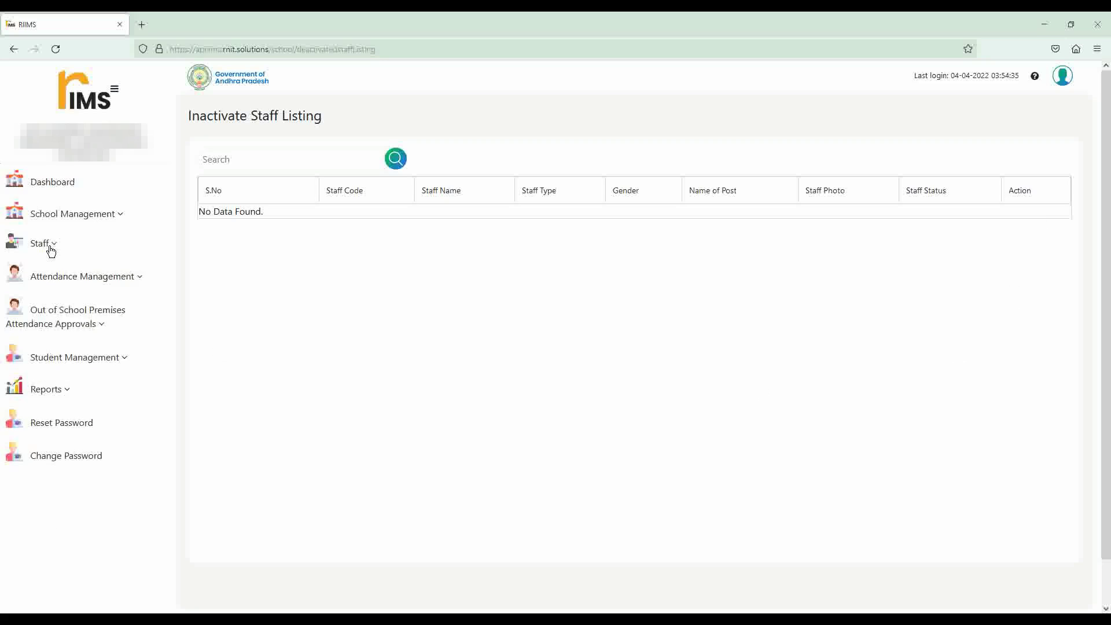
# View the daily staff attendance and the daily student attendance under Attendance Management
pyautogui.click(139, 282)
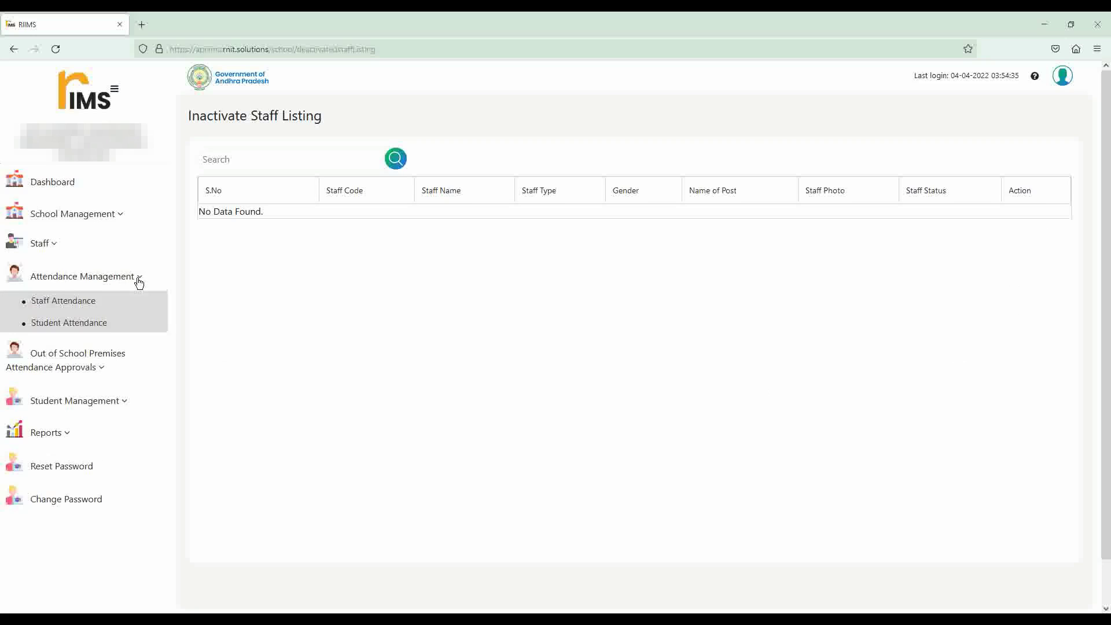
pyautogui.click(64, 303)
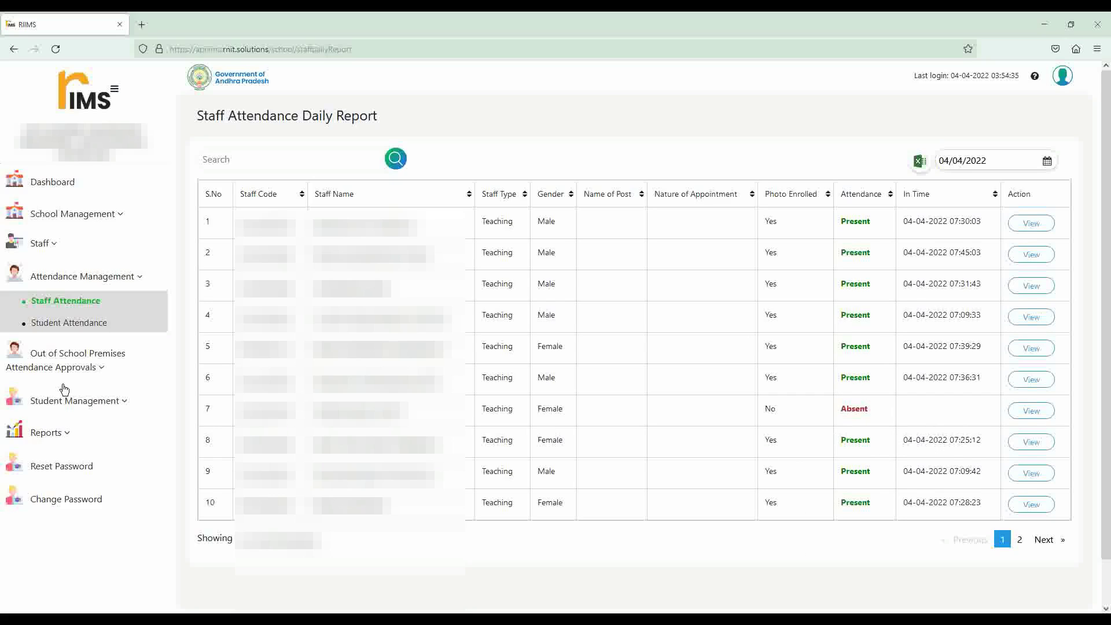
pyautogui.click(95, 325)
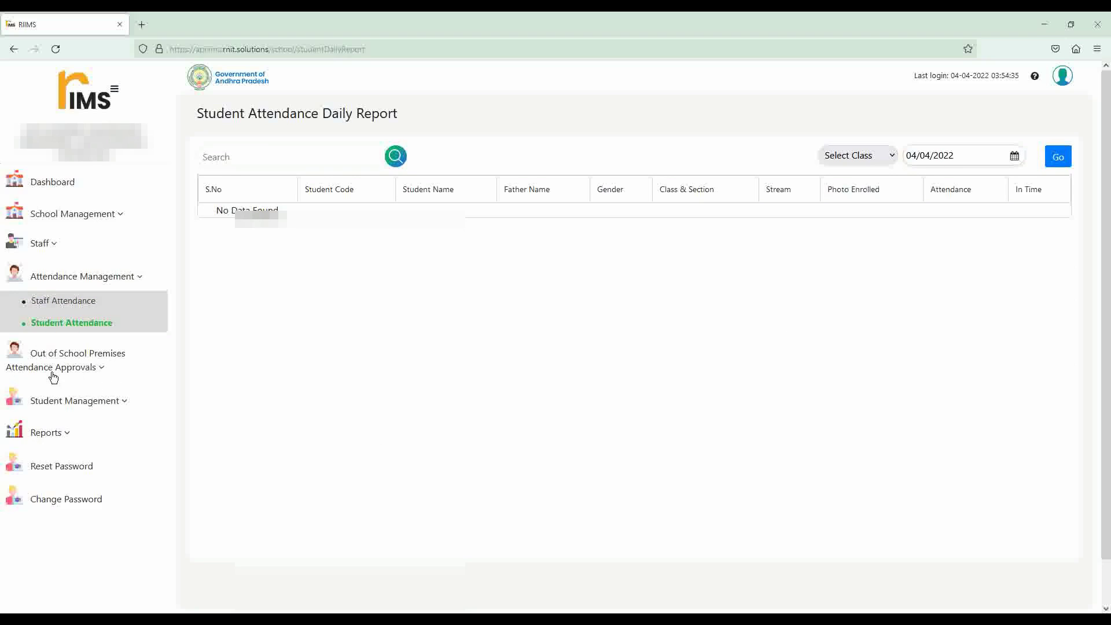
# View the Staff Approvals for out-of-school-premises attendance and check which Student Management pages are available
pyautogui.click(93, 368)
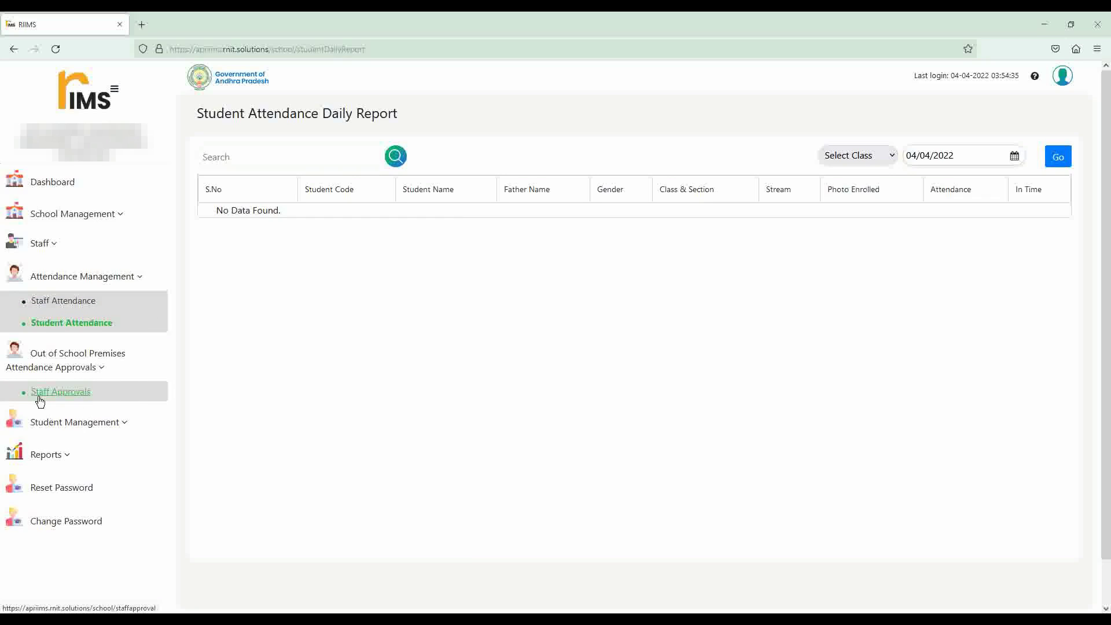
pyautogui.click(65, 393)
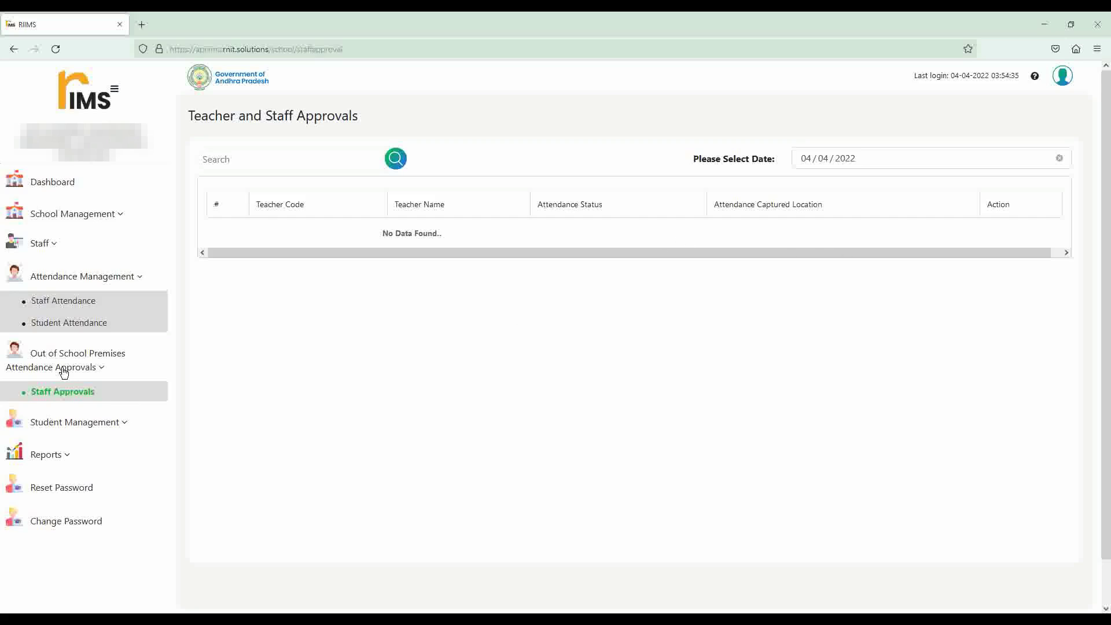
pyautogui.click(101, 375)
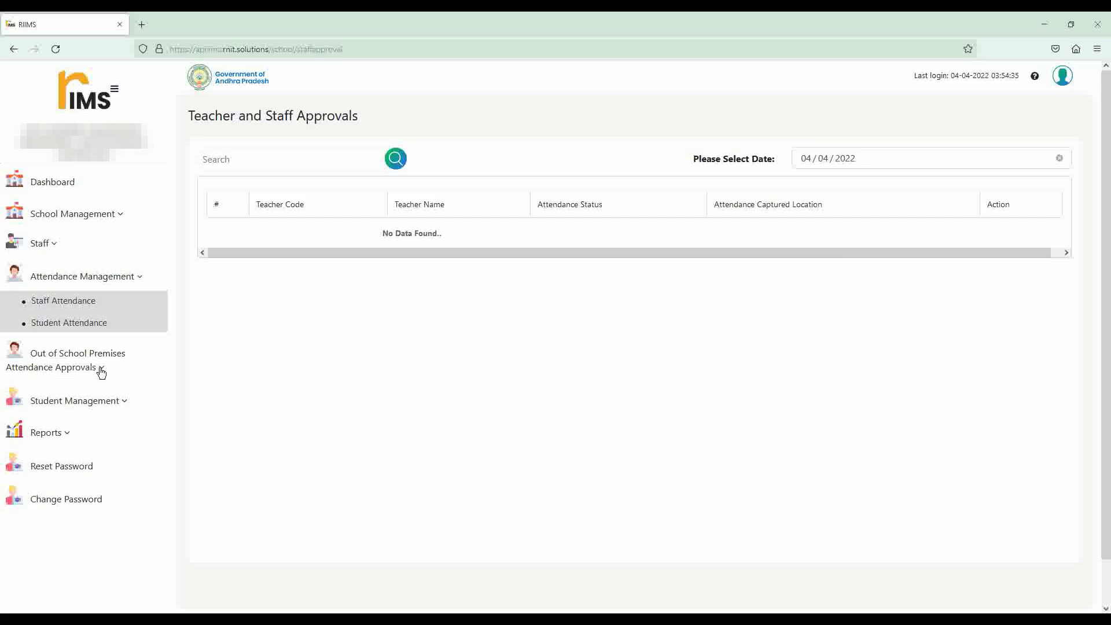
pyautogui.click(124, 405)
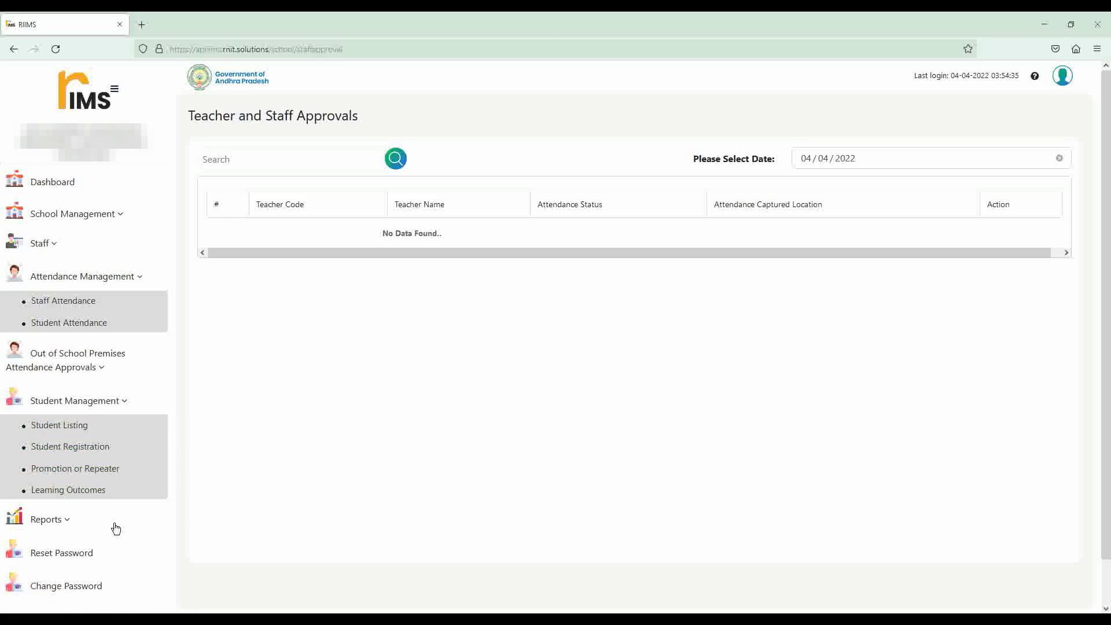
pyautogui.click(126, 404)
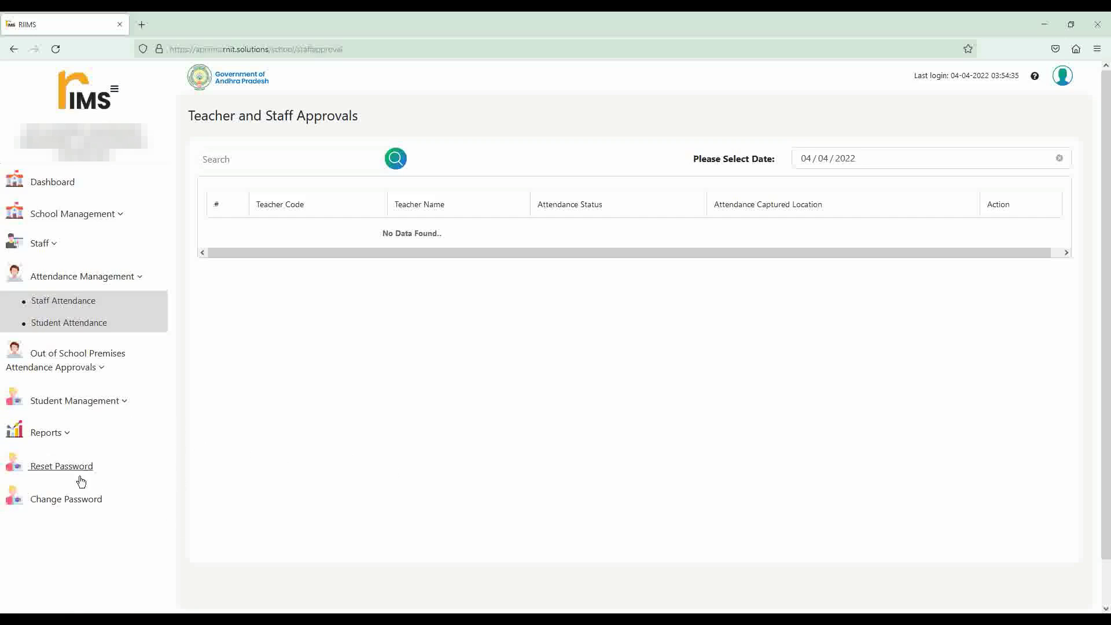
# Look through the available reports and open the Staff Attendance Report
pyautogui.click(68, 437)
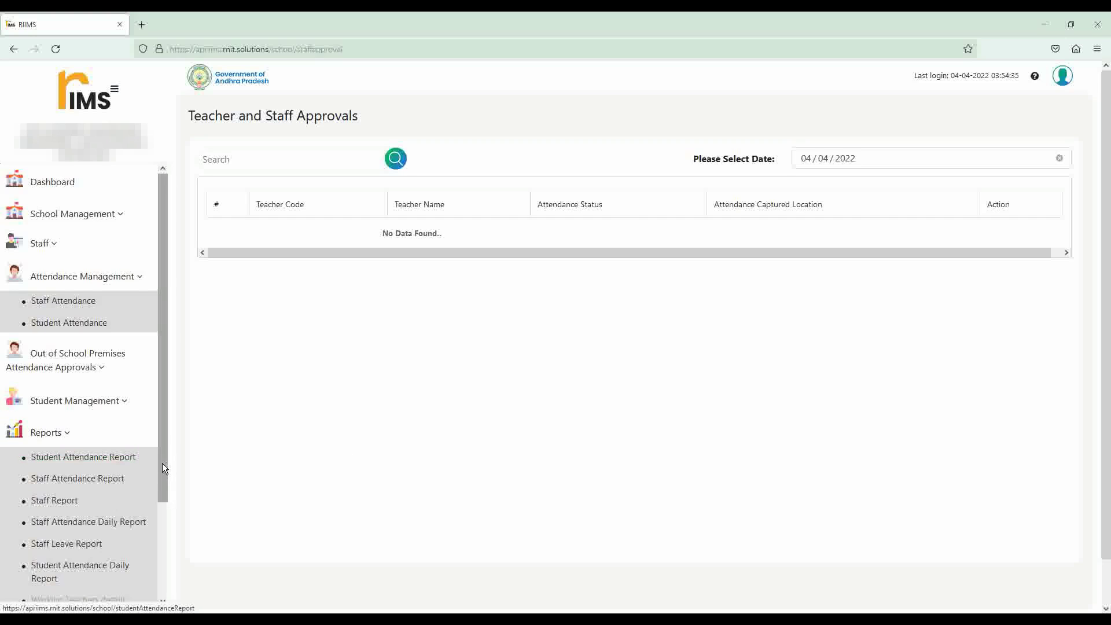
pyautogui.moveTo(162, 463); pyautogui.dragTo(161, 565)
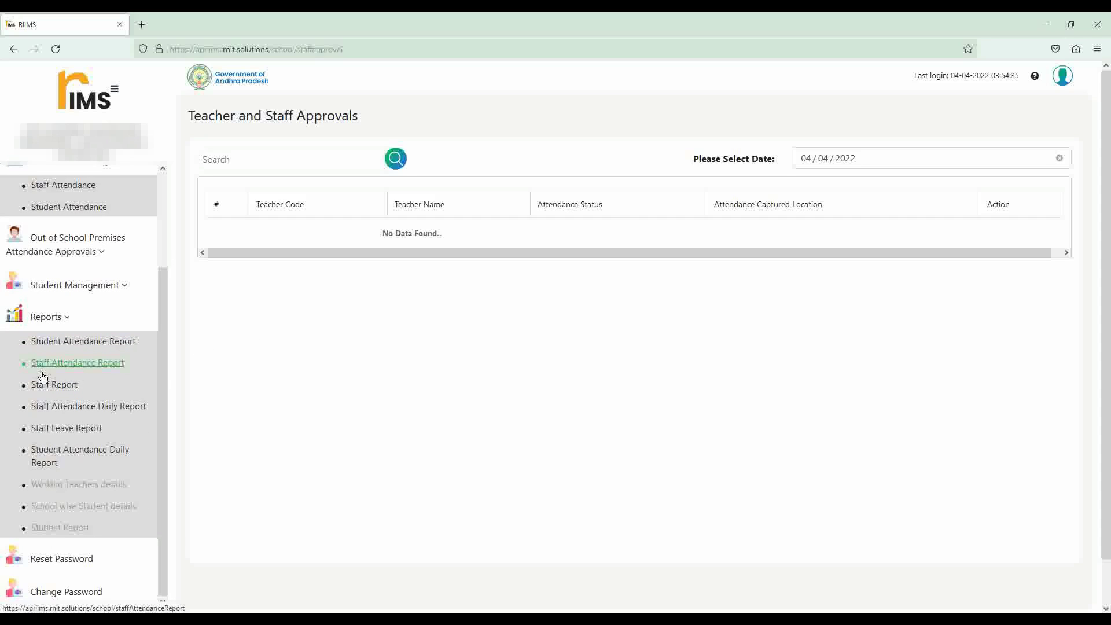
pyautogui.click(68, 365)
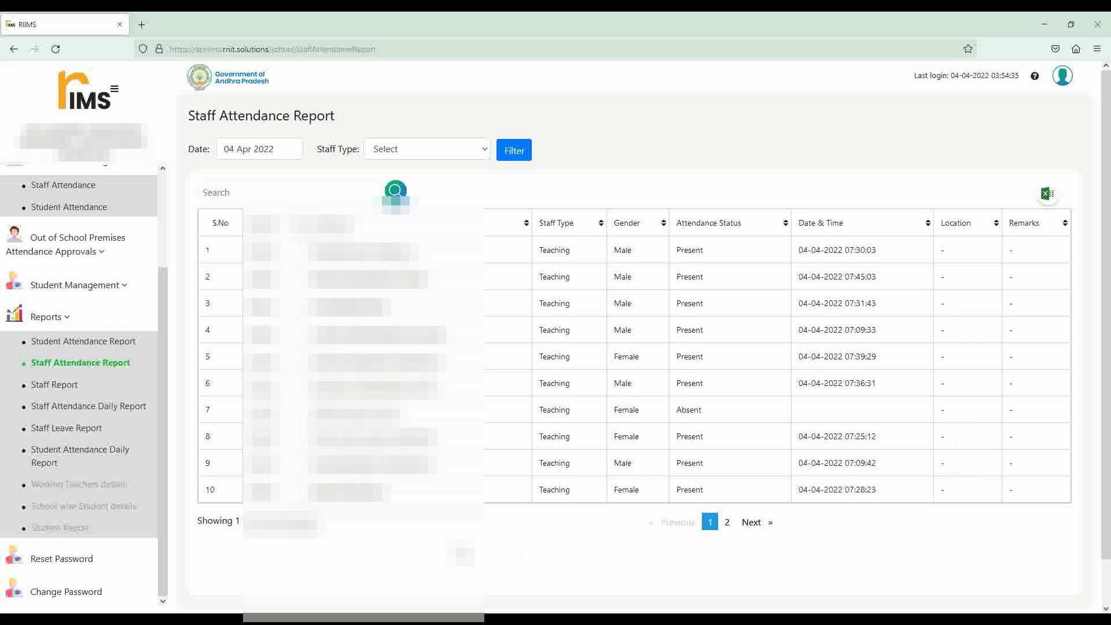
# Open the Staff Report, review the first staff member's personal details, and return to the report
pyautogui.click(55, 385)
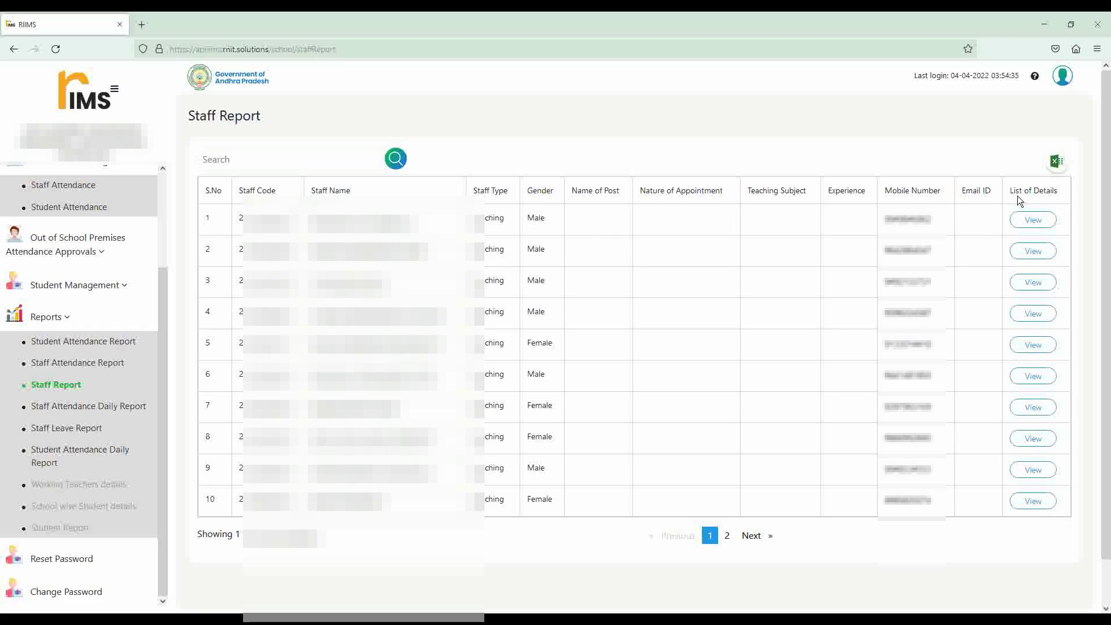
pyautogui.click(1035, 220)
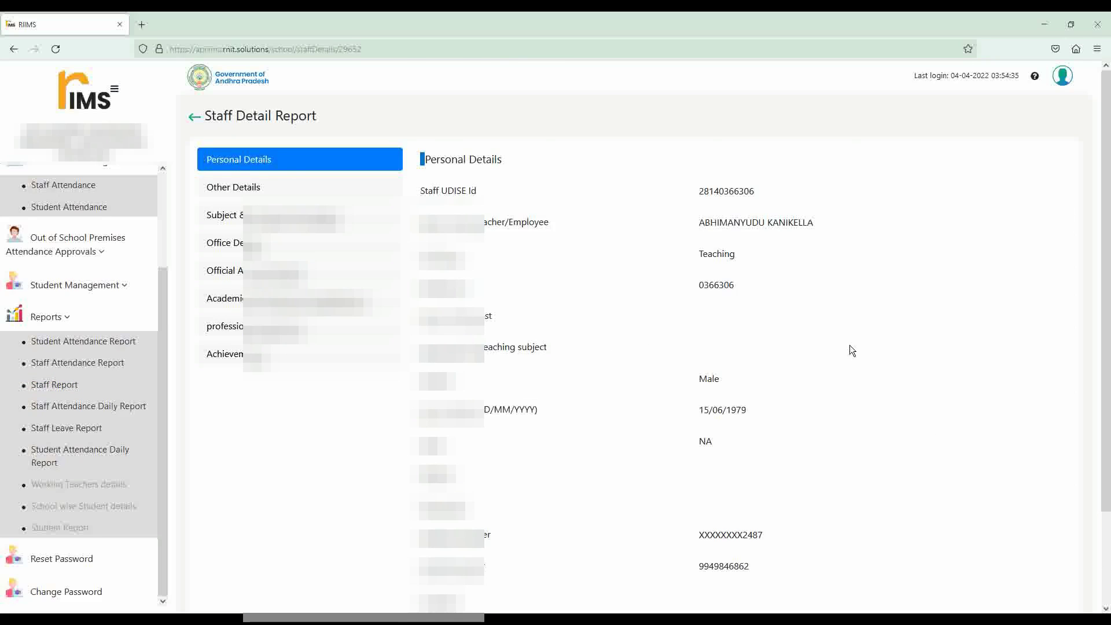
pyautogui.scroll(-2, 845, 353)
pyautogui.scroll(2, 835, 357)
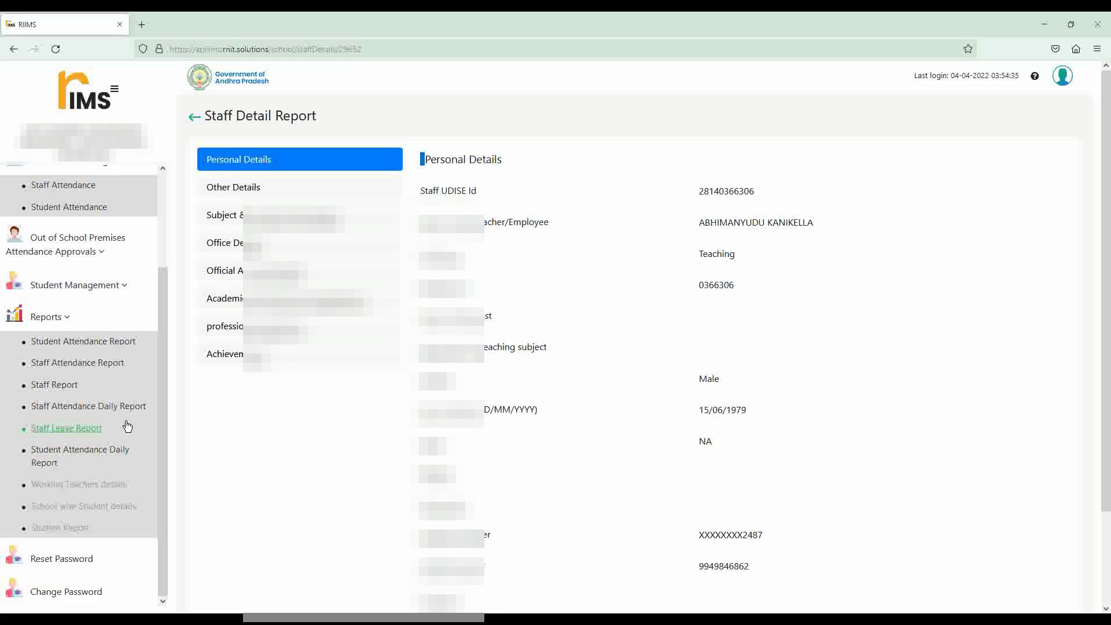
pyautogui.click(64, 392)
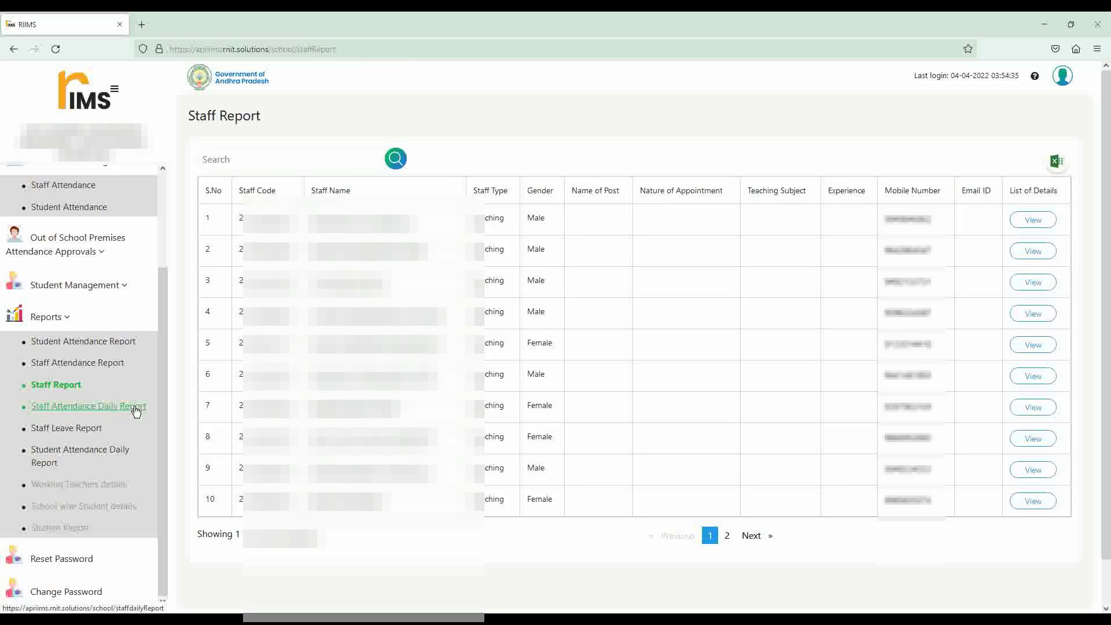
# View the Staff Attendance Daily Report, and look through both pages of the Staff Leave Report, ending on the first page
pyautogui.click(91, 408)
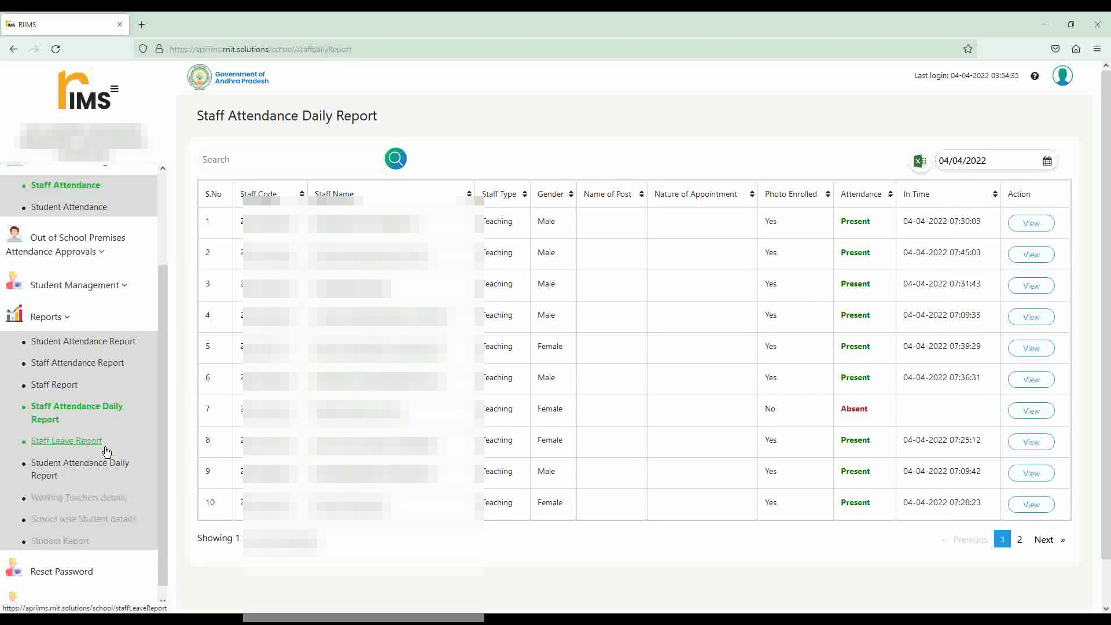
pyautogui.click(69, 445)
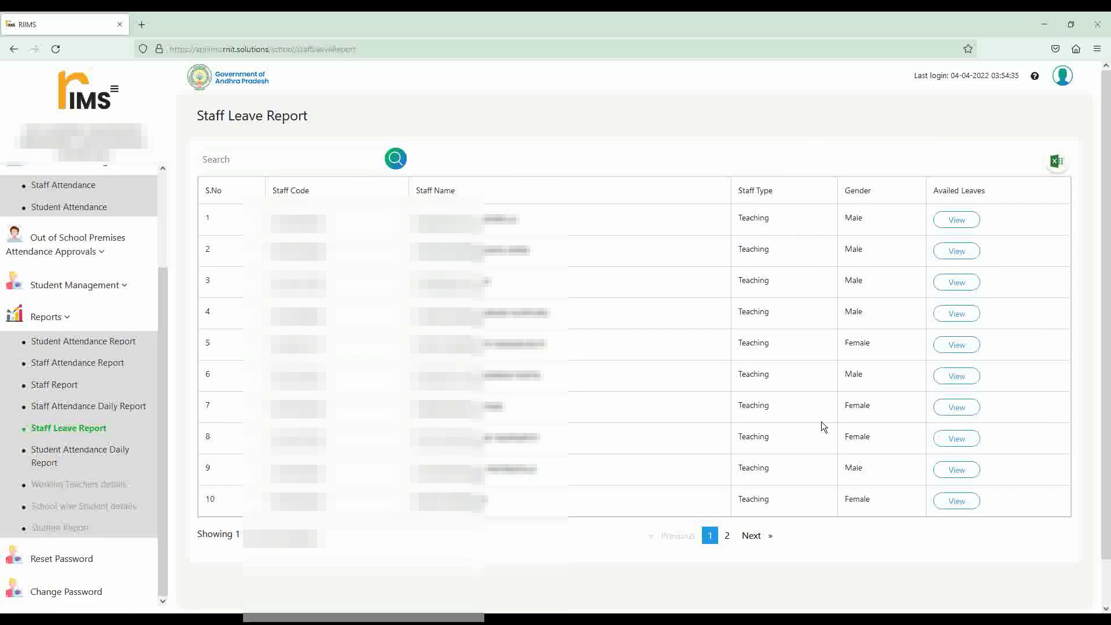
pyautogui.click(752, 536)
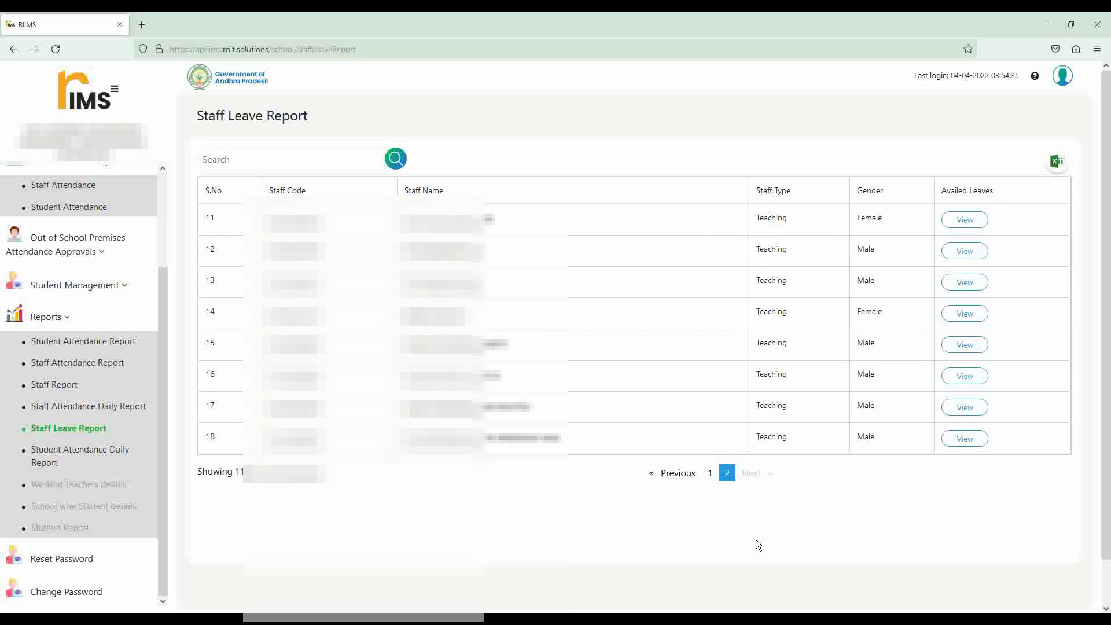
pyautogui.click(677, 474)
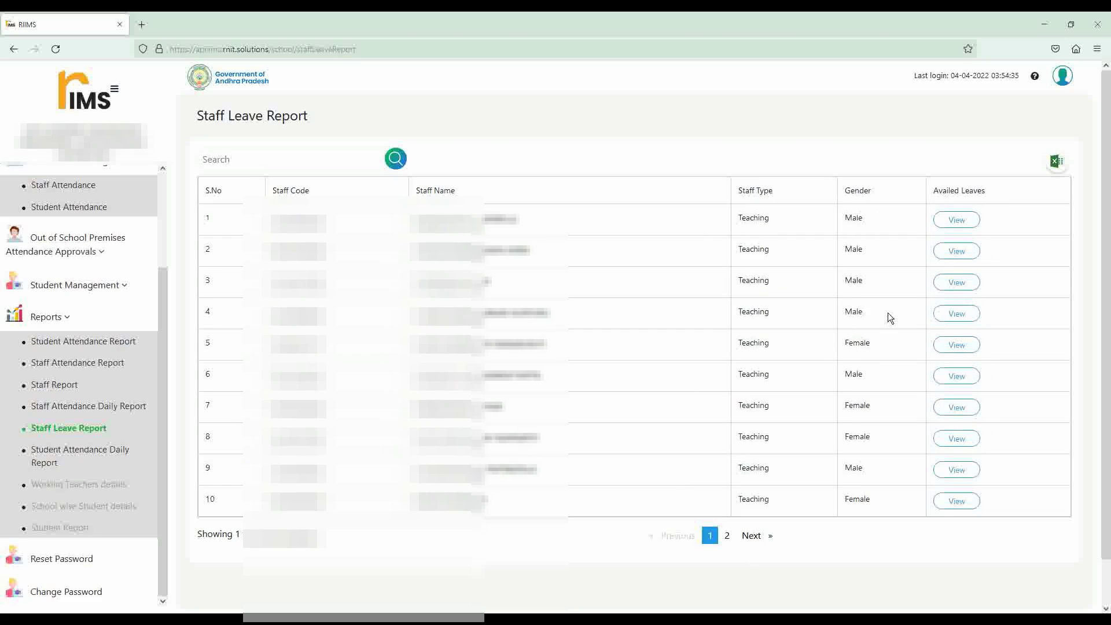
# View the leaves availed by the first staff member, close that list, and open the Student Attendance Daily Report
pyautogui.click(958, 221)
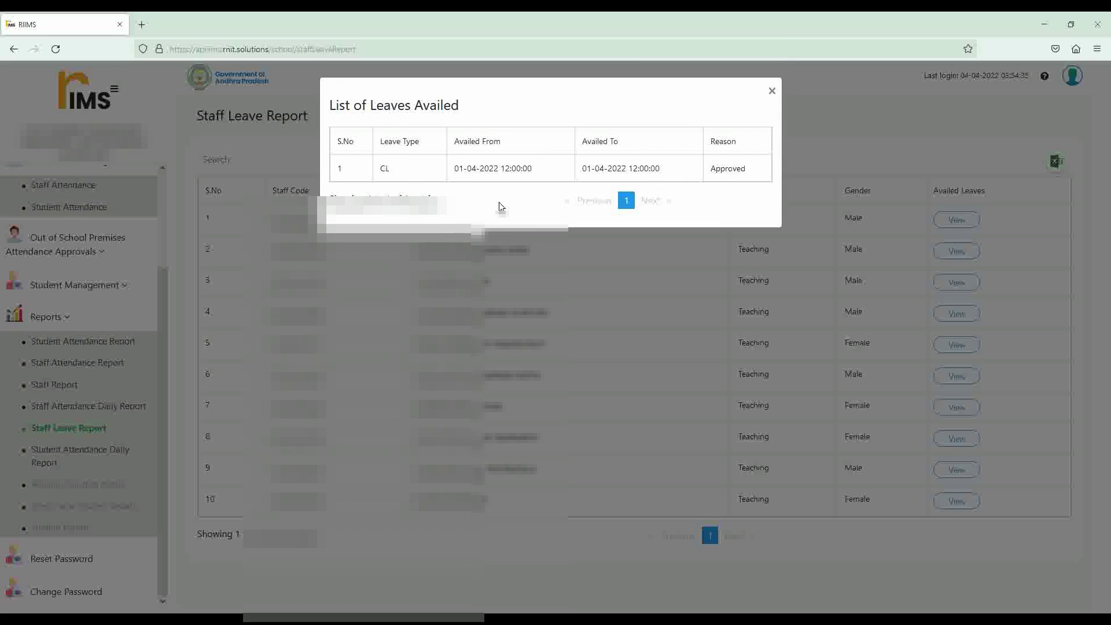
pyautogui.click(765, 94)
pyautogui.click(843, 154)
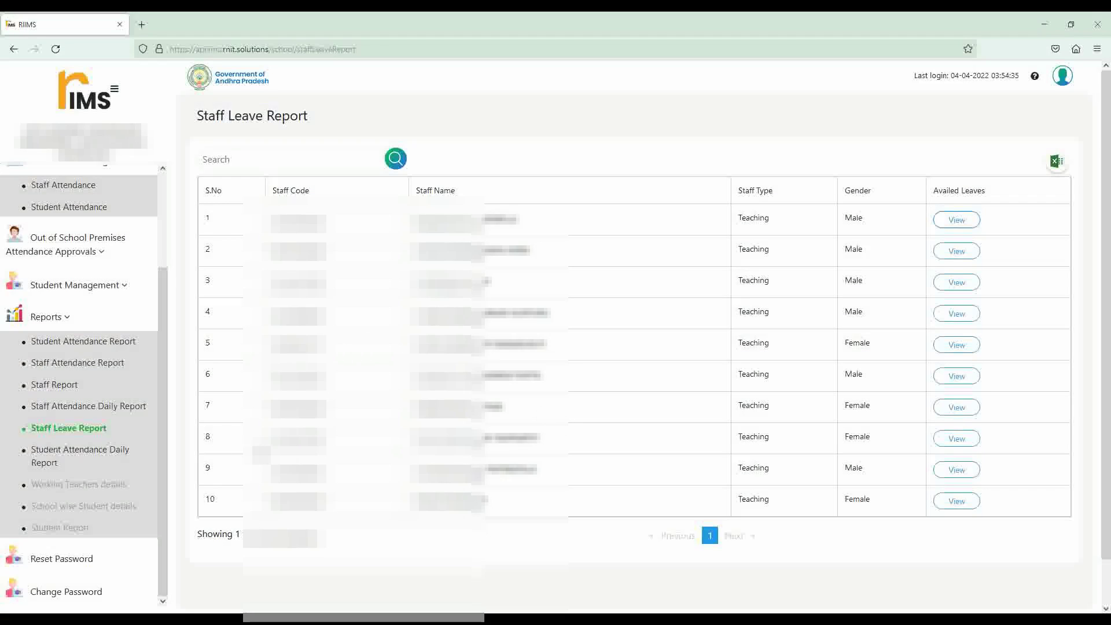
pyautogui.click(76, 456)
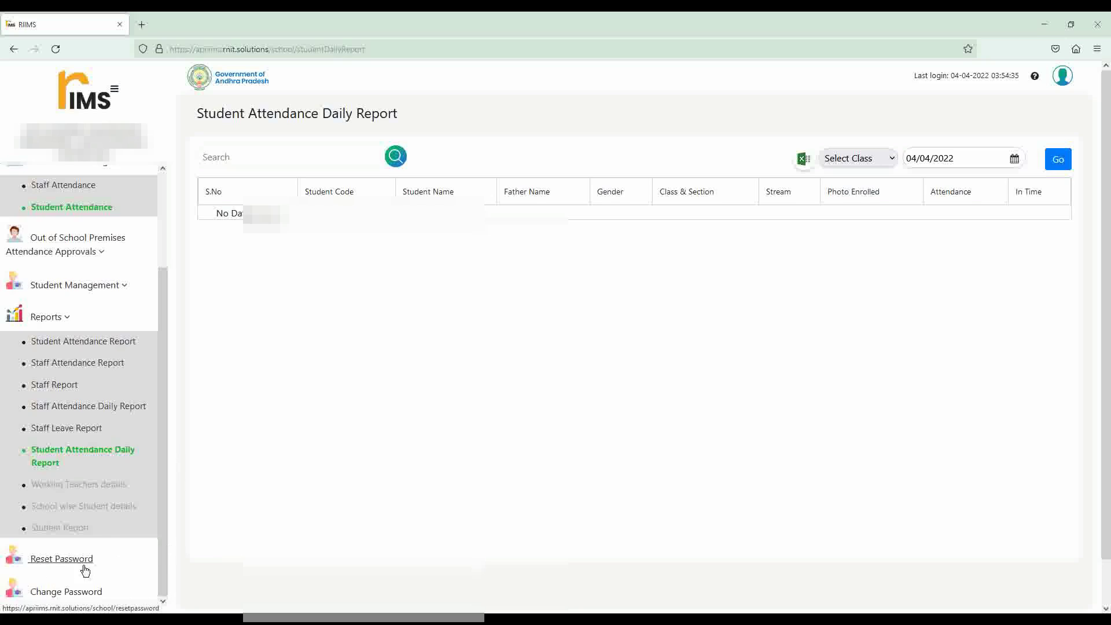
# Open the Reset Password page and choose the last visible entry in the staff list, without resetting the password
pyautogui.click(61, 560)
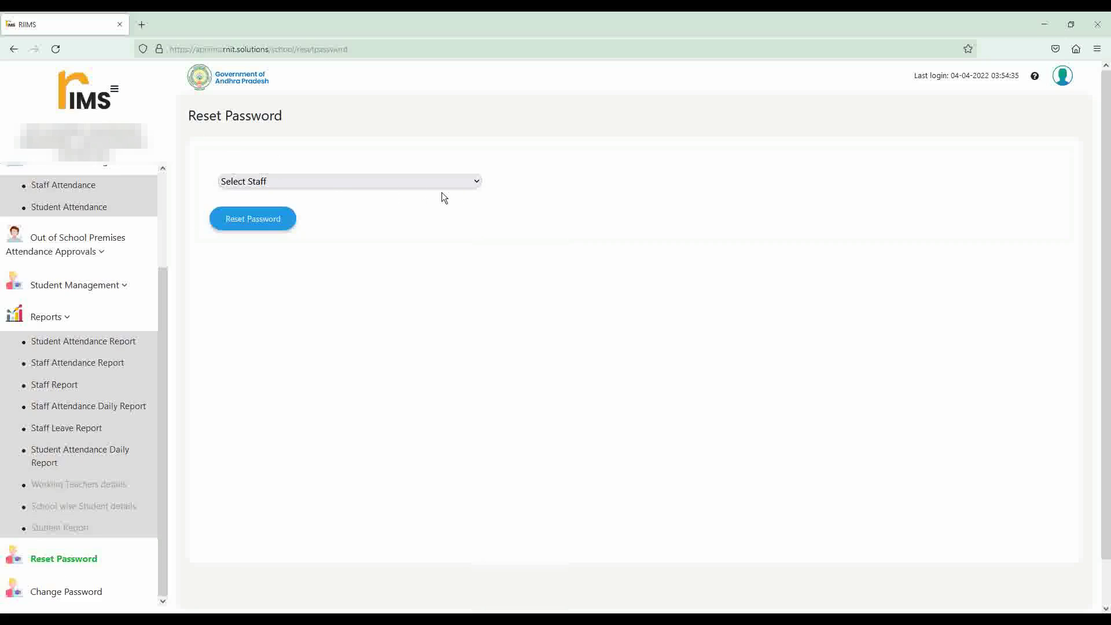
pyautogui.click(476, 181)
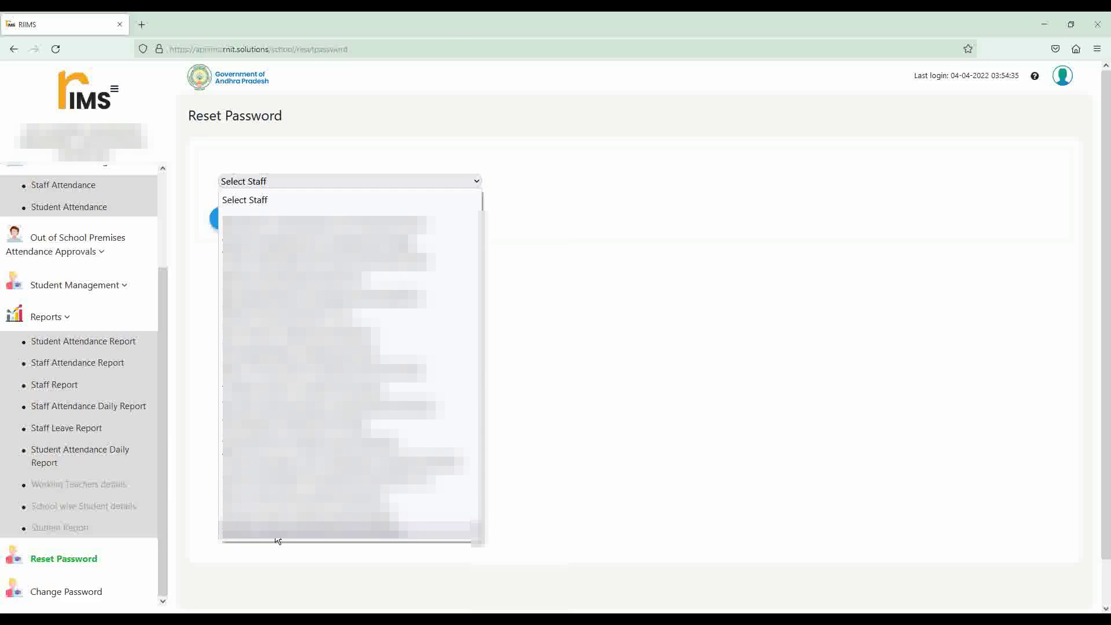
pyautogui.click(255, 535)
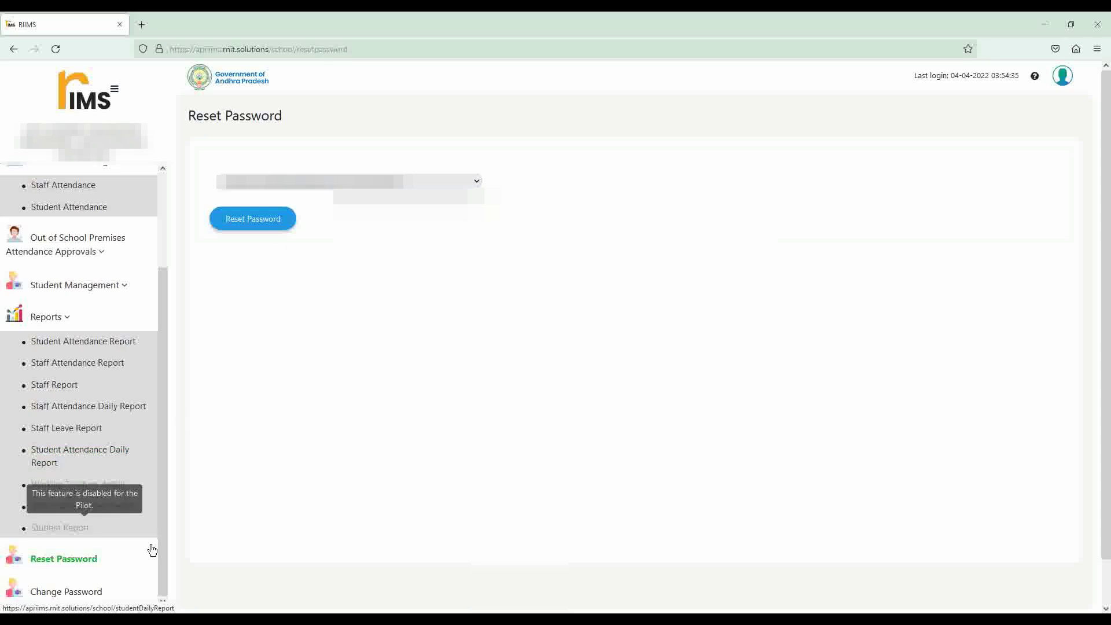
# View the Change Password form without filling it in, and return to the Dashboard
pyautogui.click(71, 596)
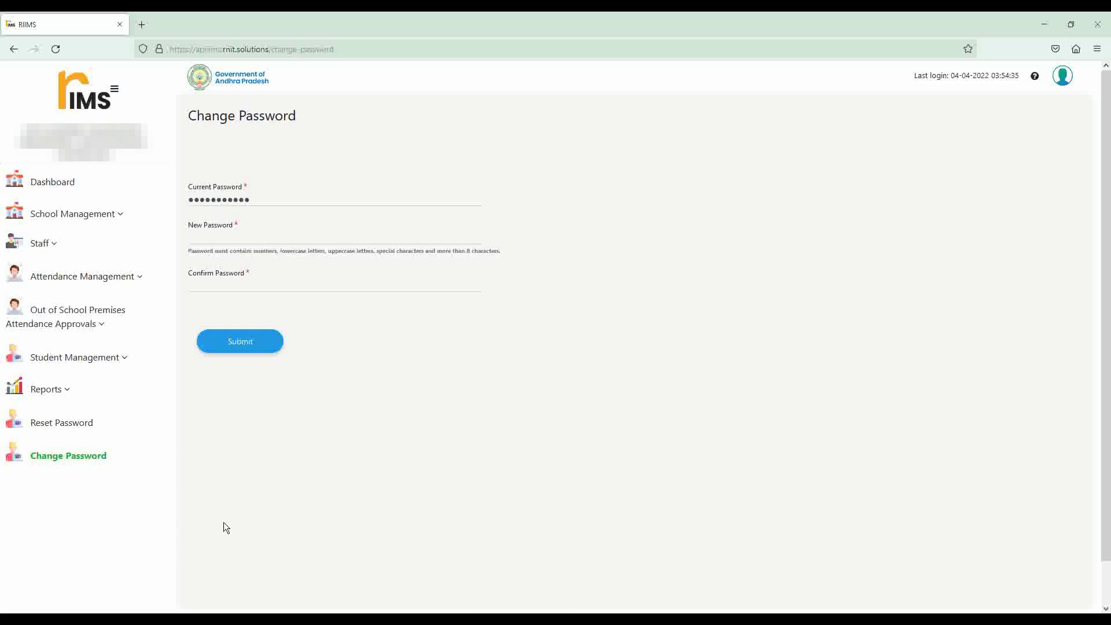
pyautogui.click(56, 181)
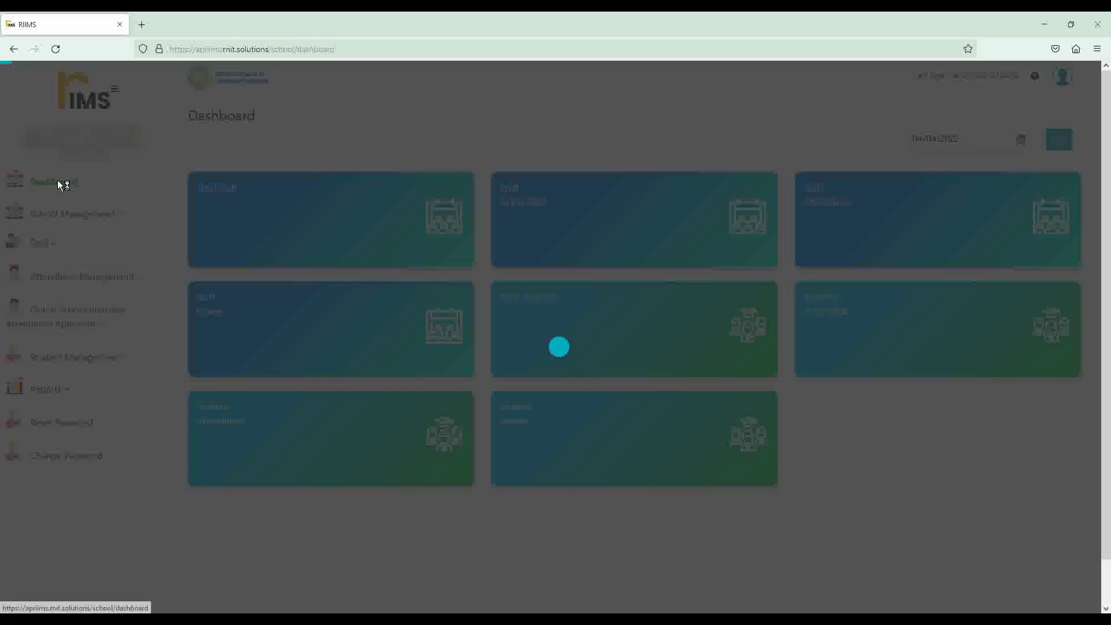